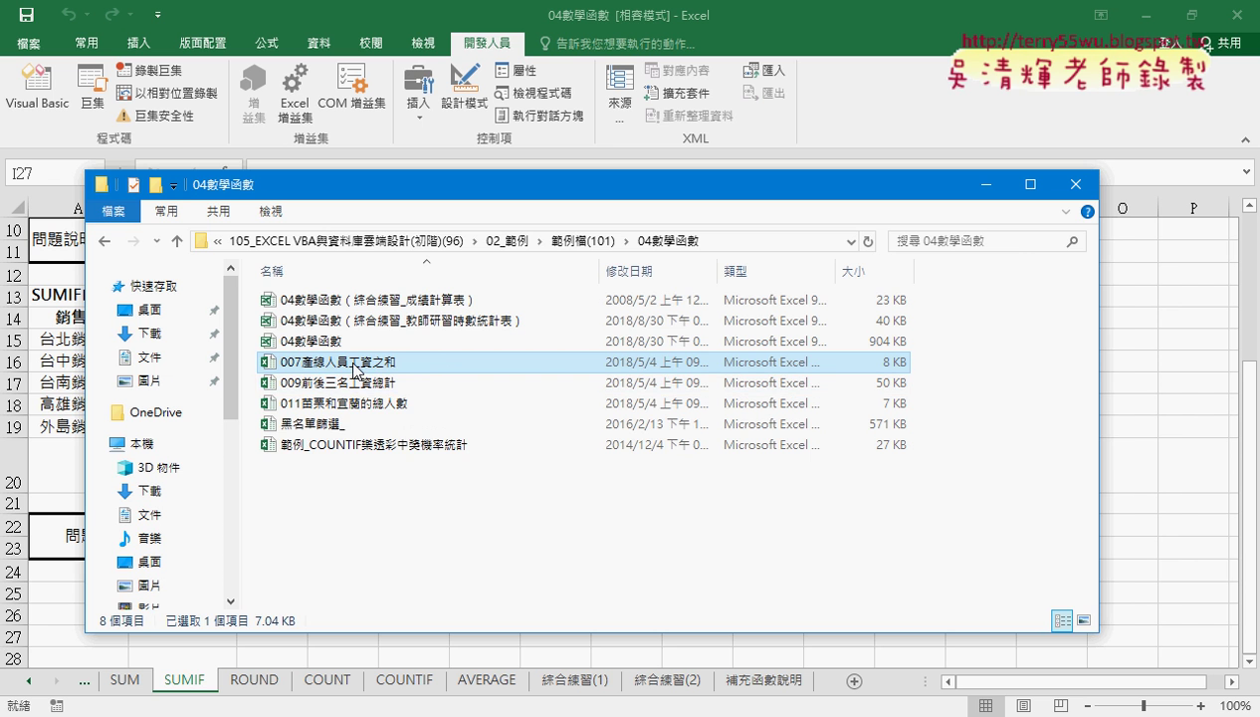
Step: Open the 007產線人員工資之和 workbook from File Explorer, declining the reopen prompt
double_click(433, 370)
click(692, 421)
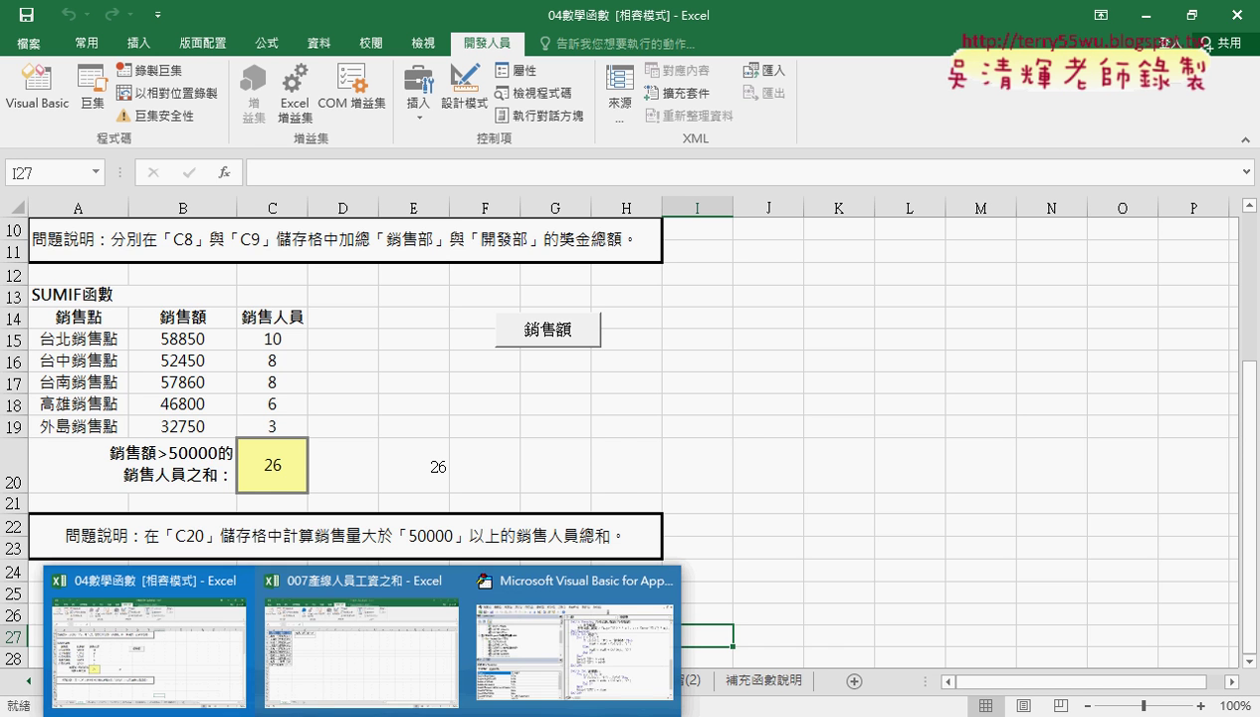
click(354, 649)
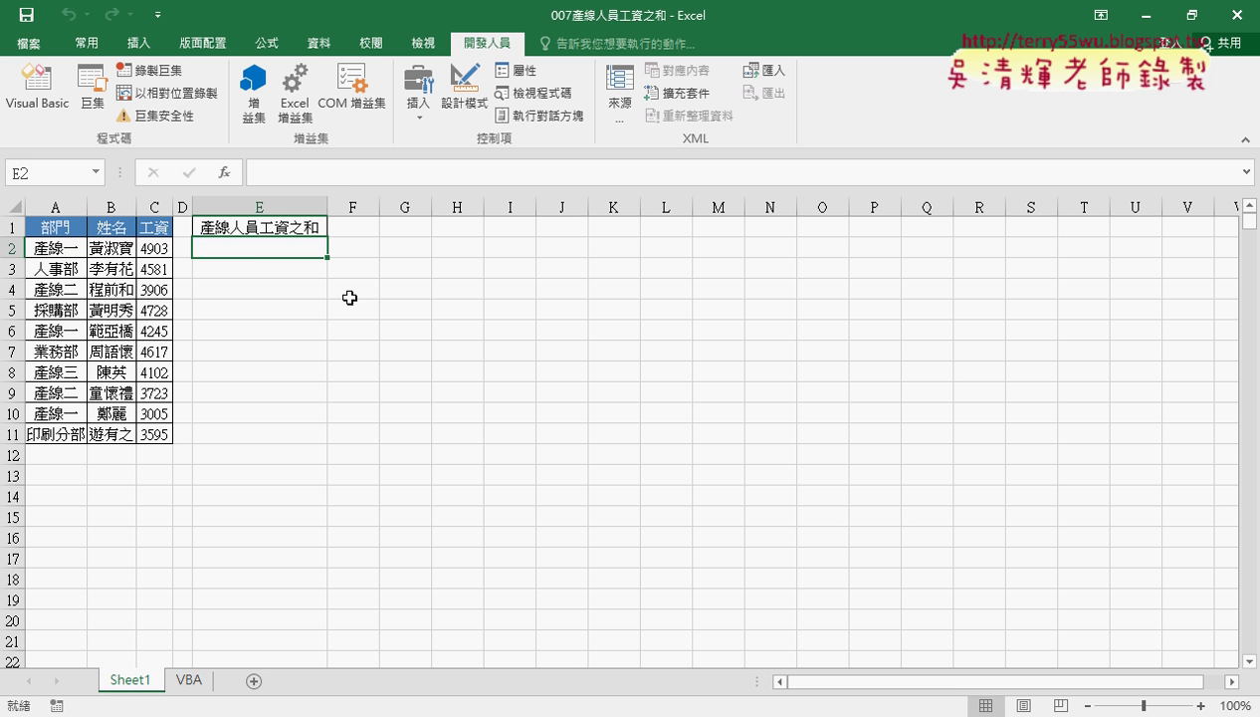
Step: Review the 產線 departments in column A and wages in column C, then start a function in E2
click(57, 247)
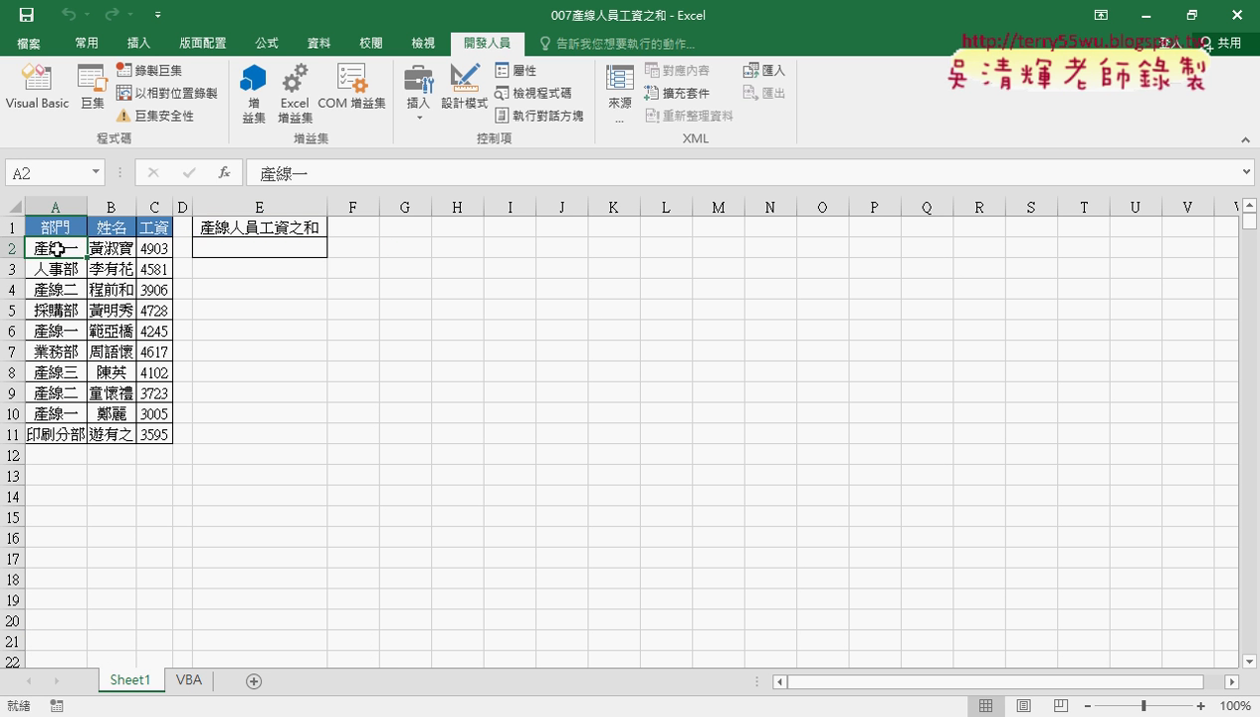
click(58, 206)
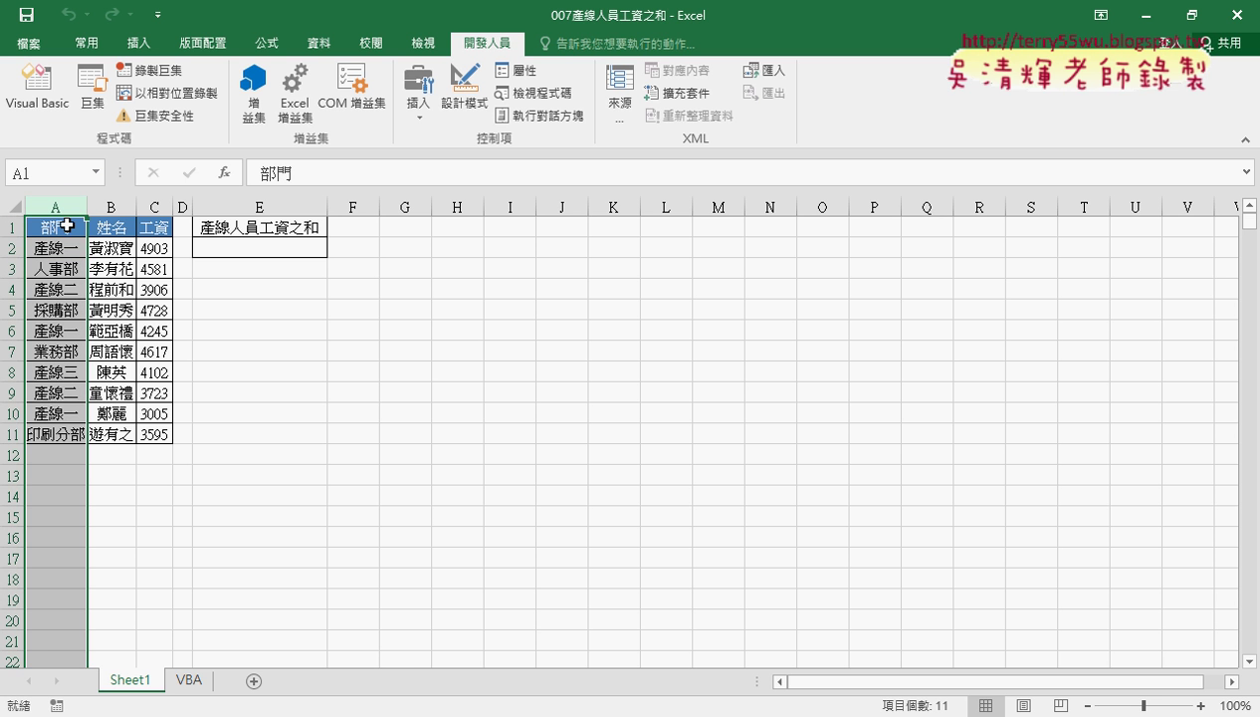
click(60, 244)
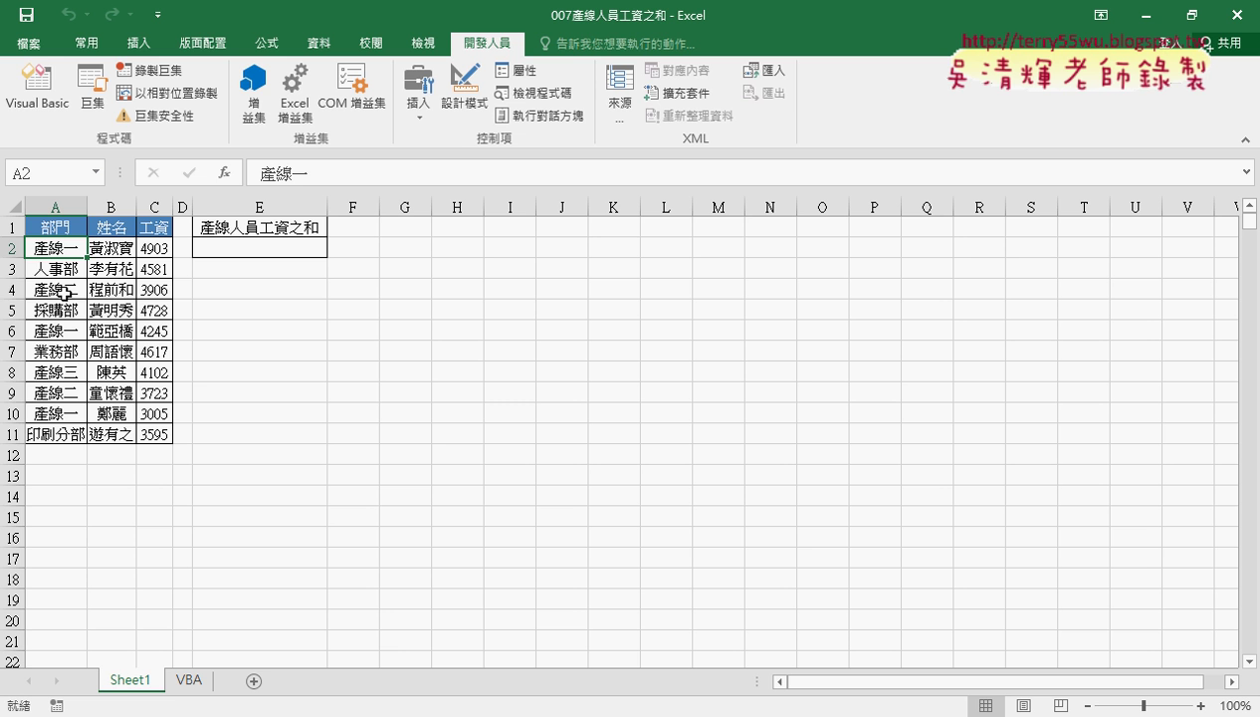
click(63, 295)
click(63, 376)
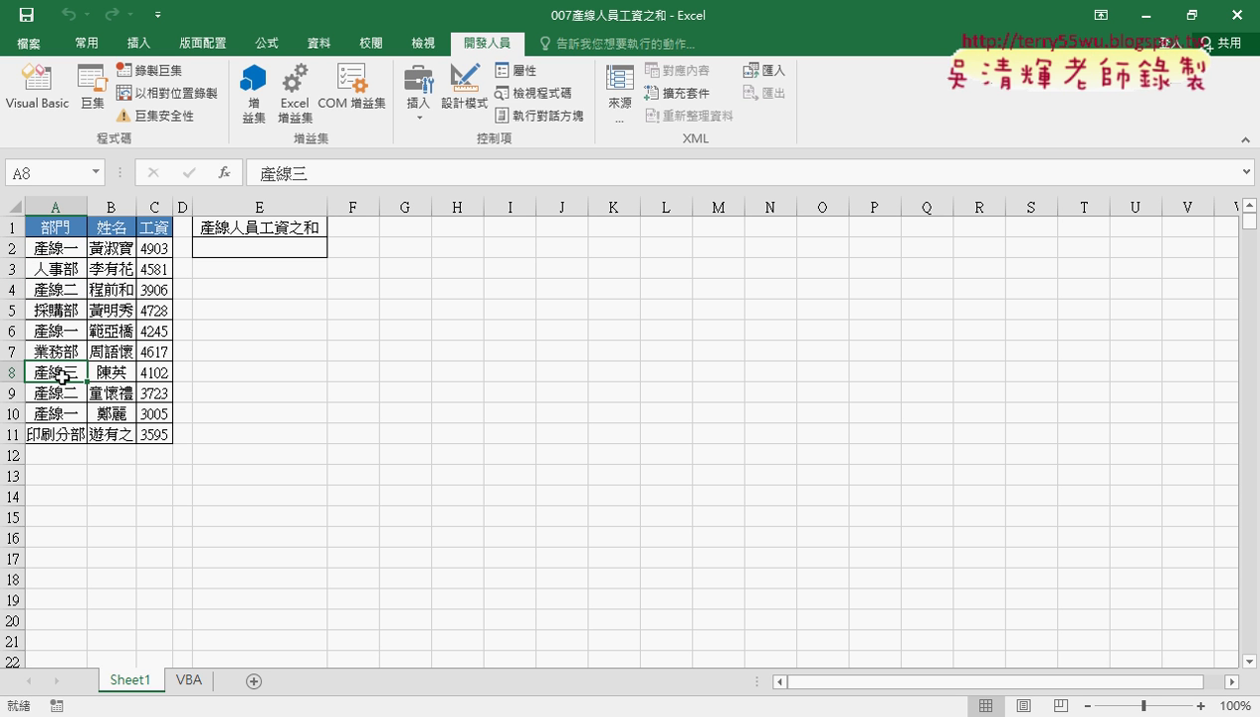
click(156, 206)
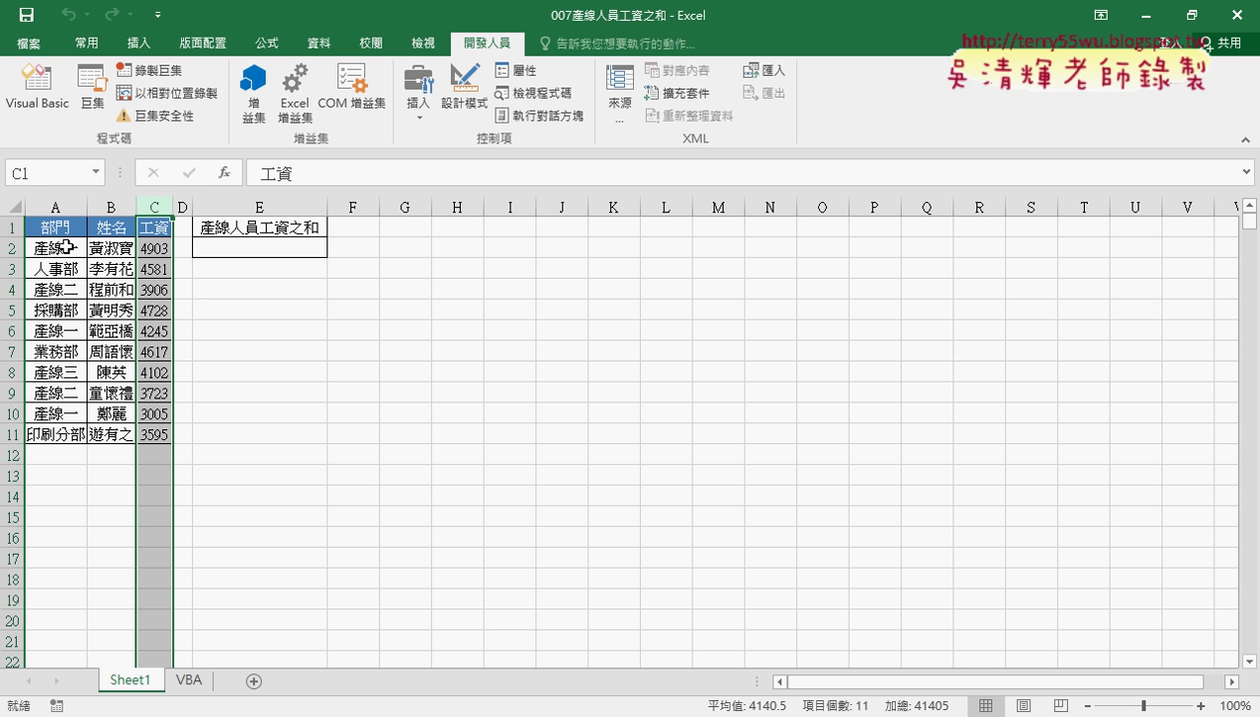
click(285, 248)
click(227, 173)
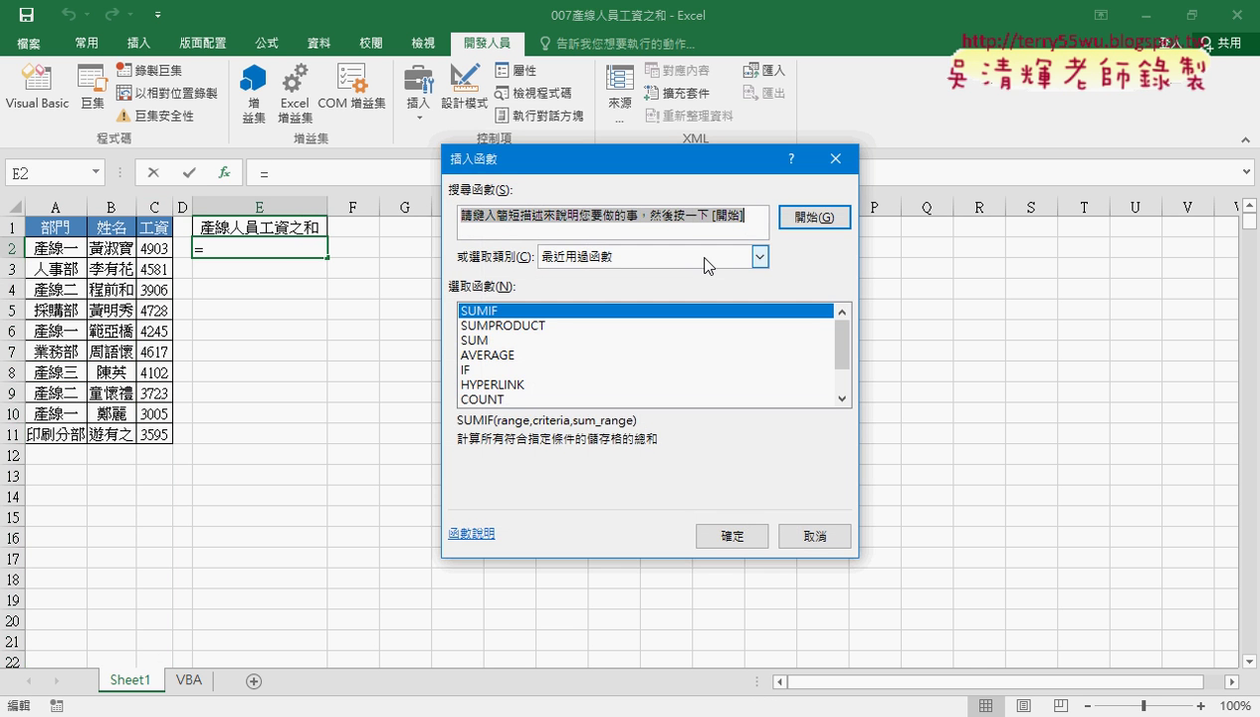
Step: Choose SUMIF for E2 and set its Range to the department names A2:A11
double_click(512, 311)
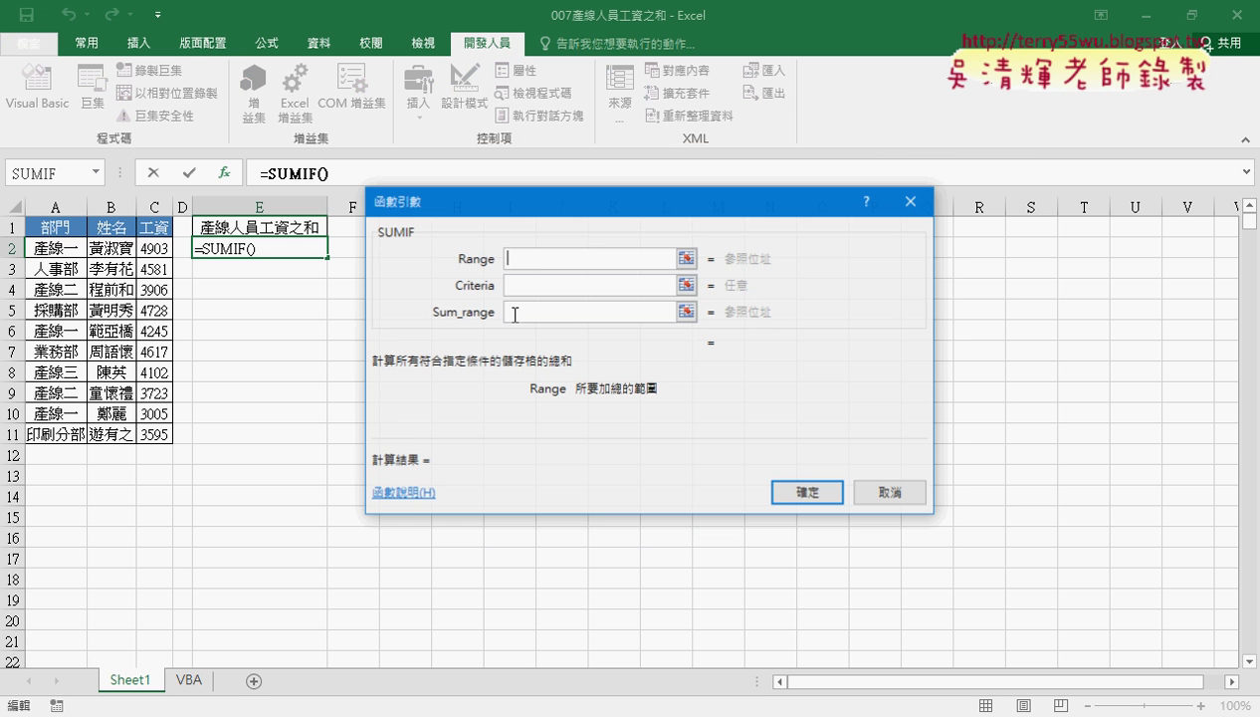
drag(535, 204, 641, 185)
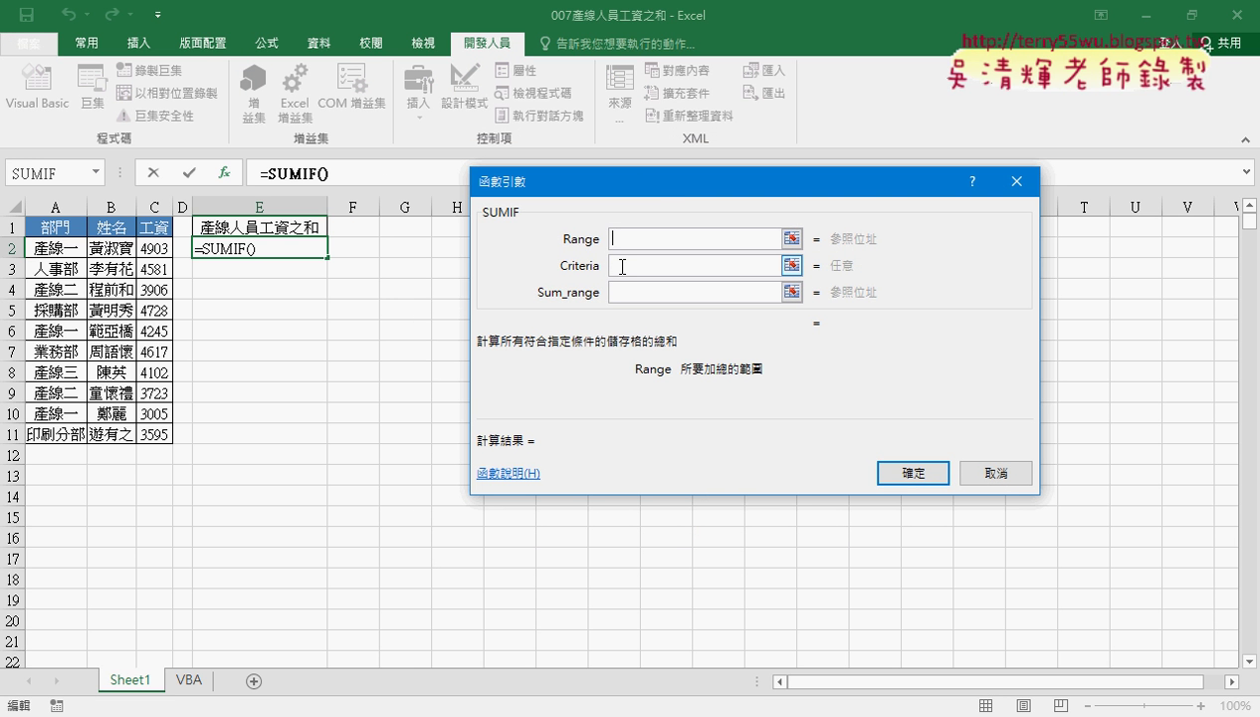
click(622, 267)
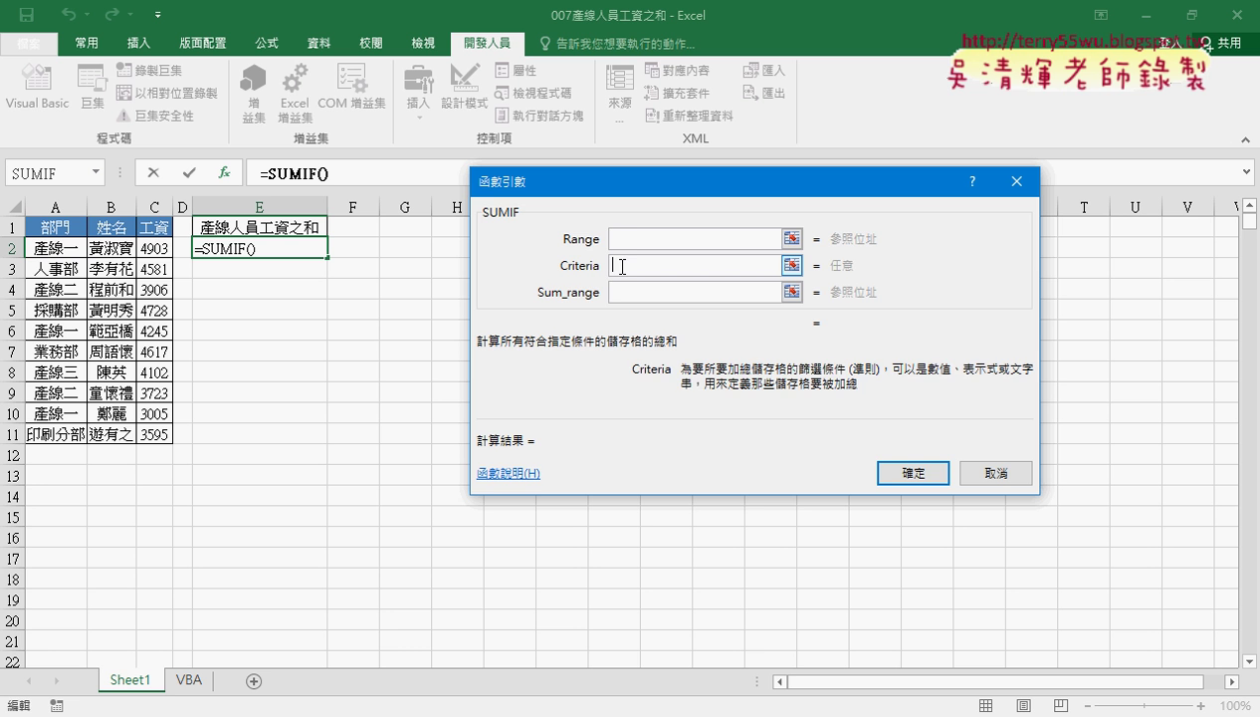
click(630, 241)
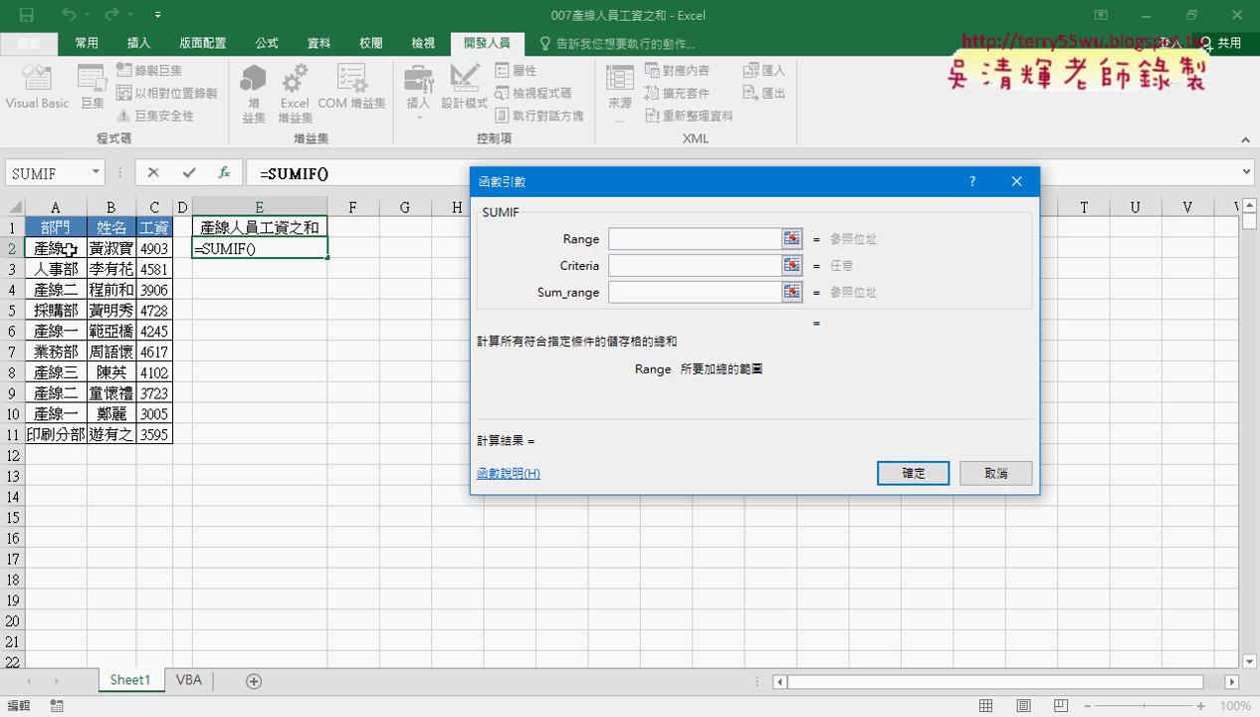
mouse_move(65, 247)
mouse_down()
mouse_move(90, 434)
mouse_move(66, 434)
mouse_up()
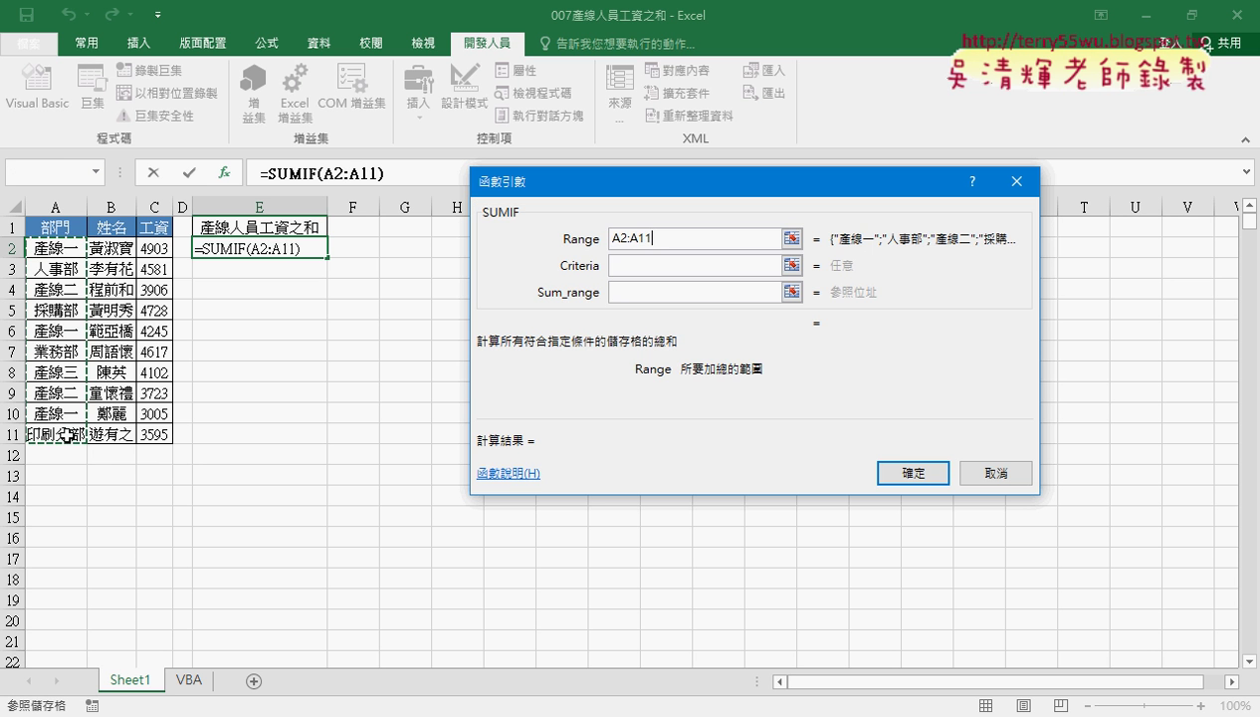
click(637, 266)
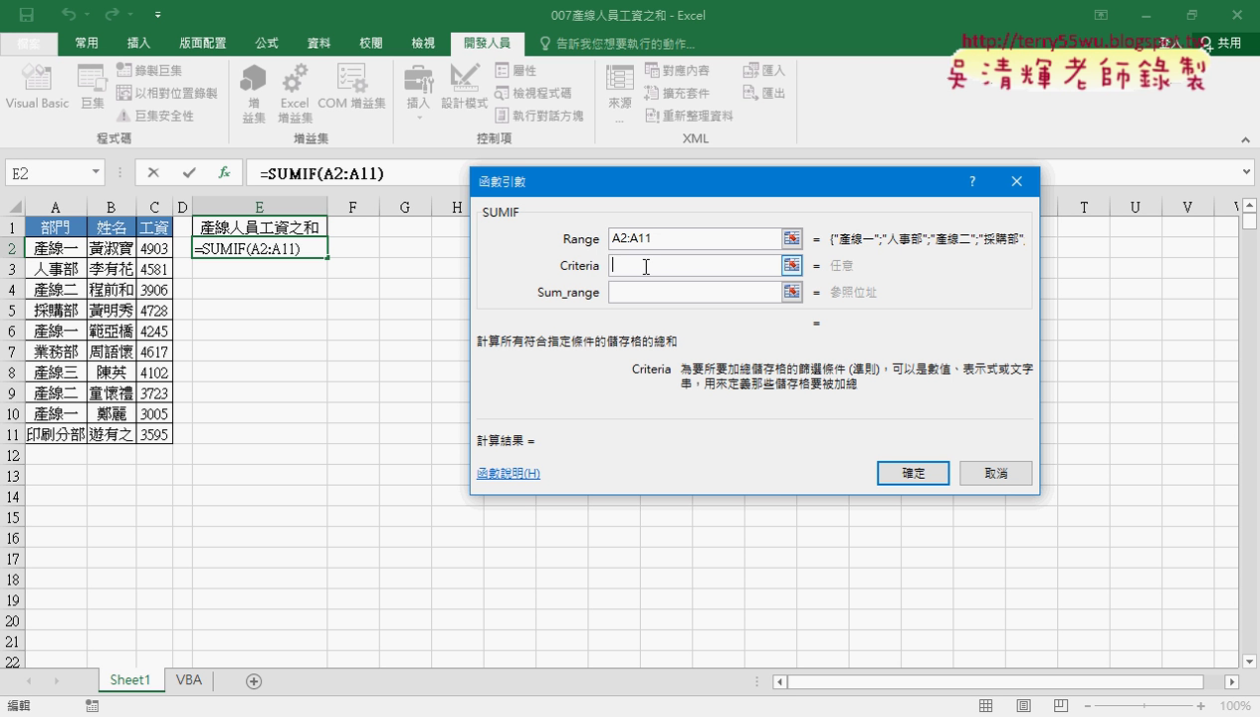
Step: Enter 產線 as the criterion with a trailing ? wildcard, then remove the ?
text("")
text(ㄔㄢ)
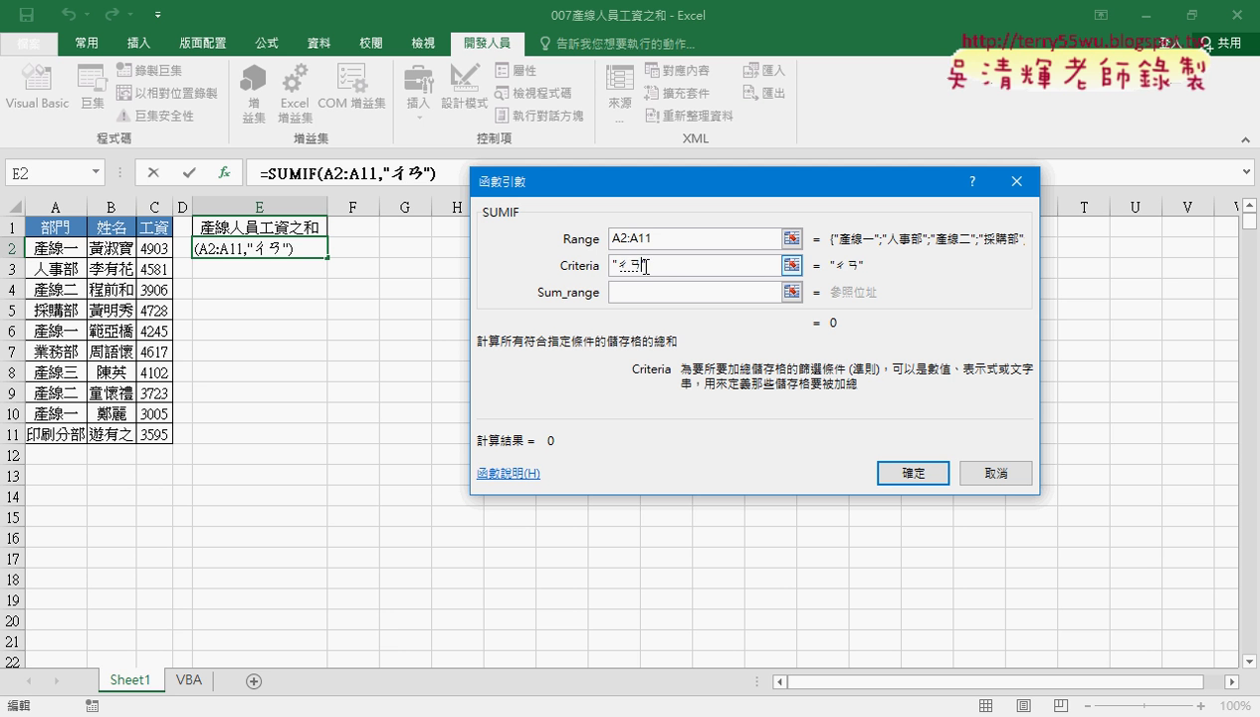
text(3ㄒㄧ)
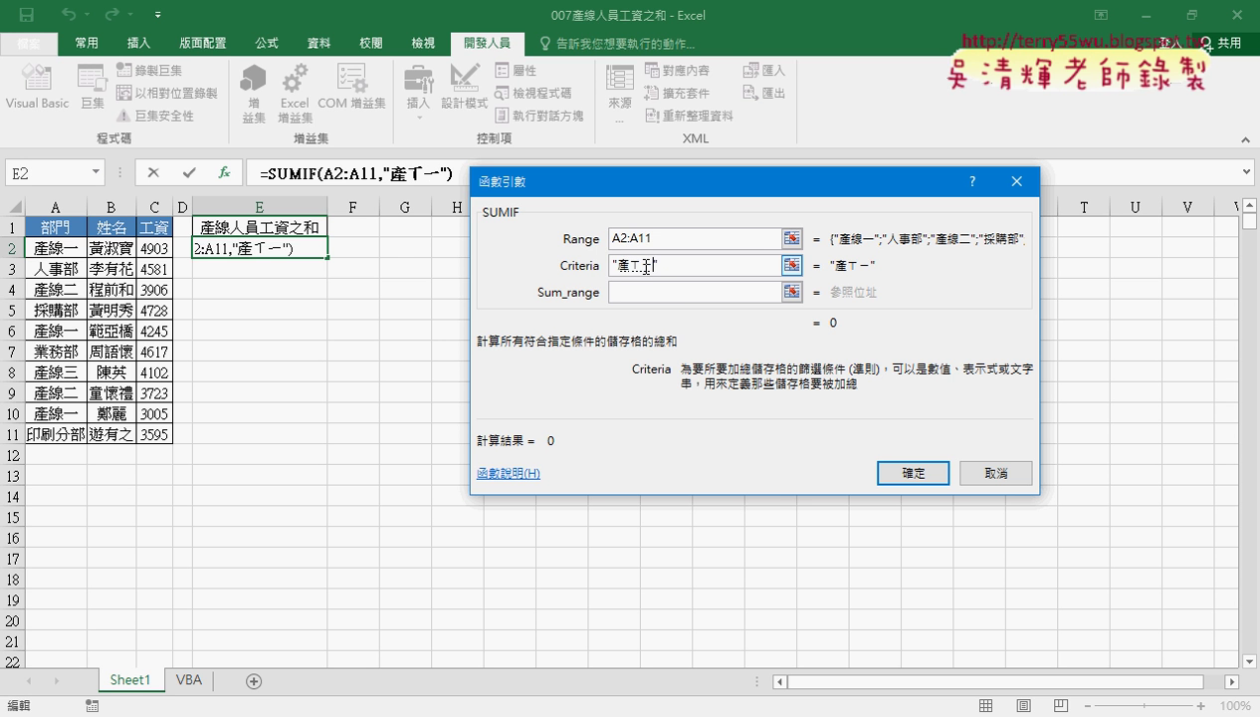
text(ㄢ4)
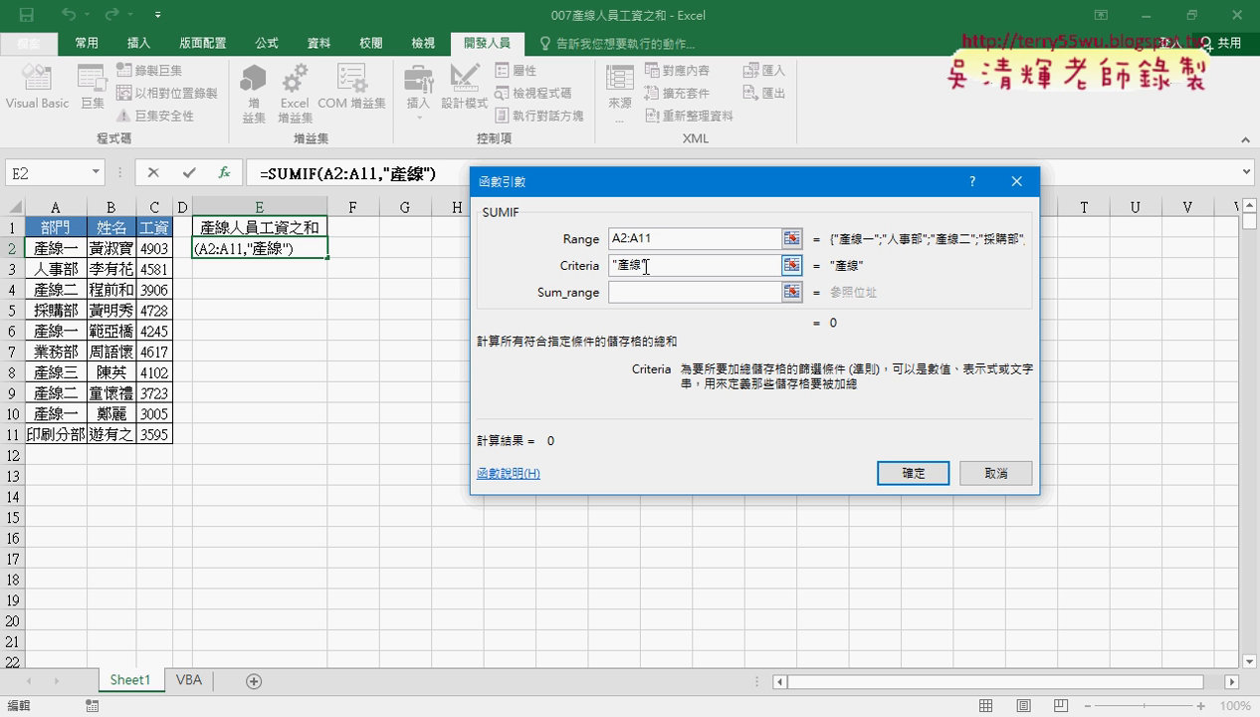
text(?)
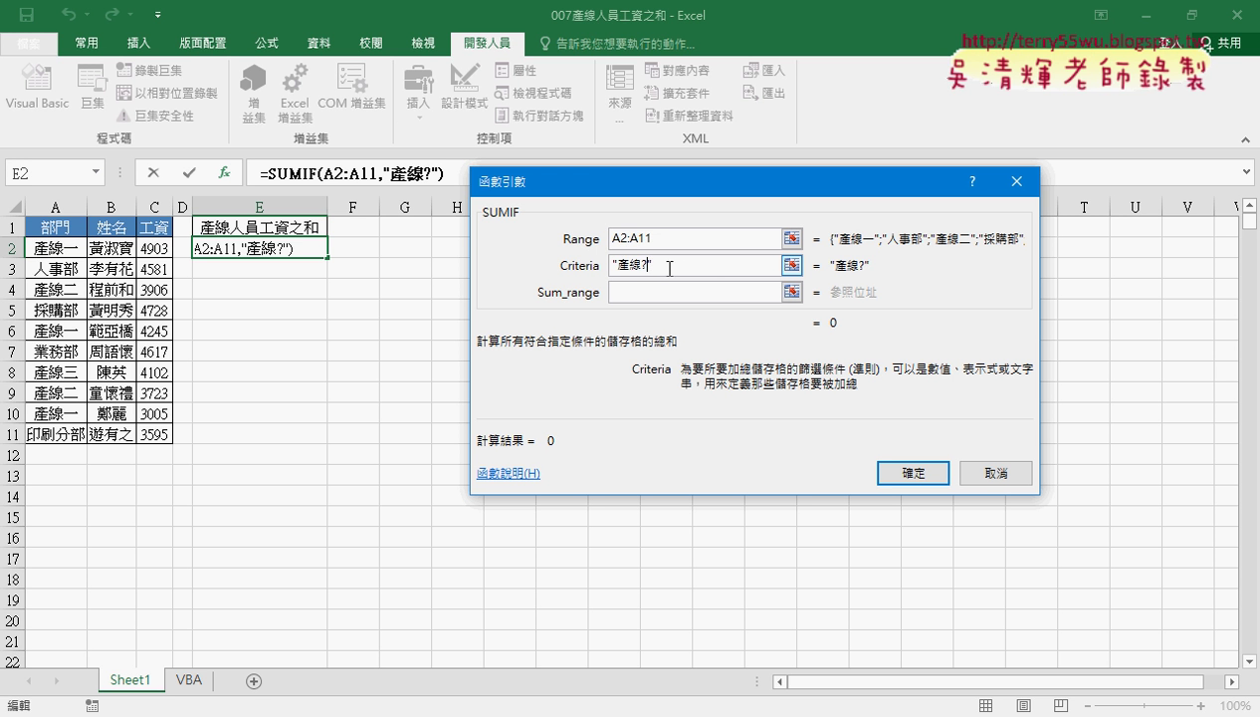
drag(648, 264, 615, 264)
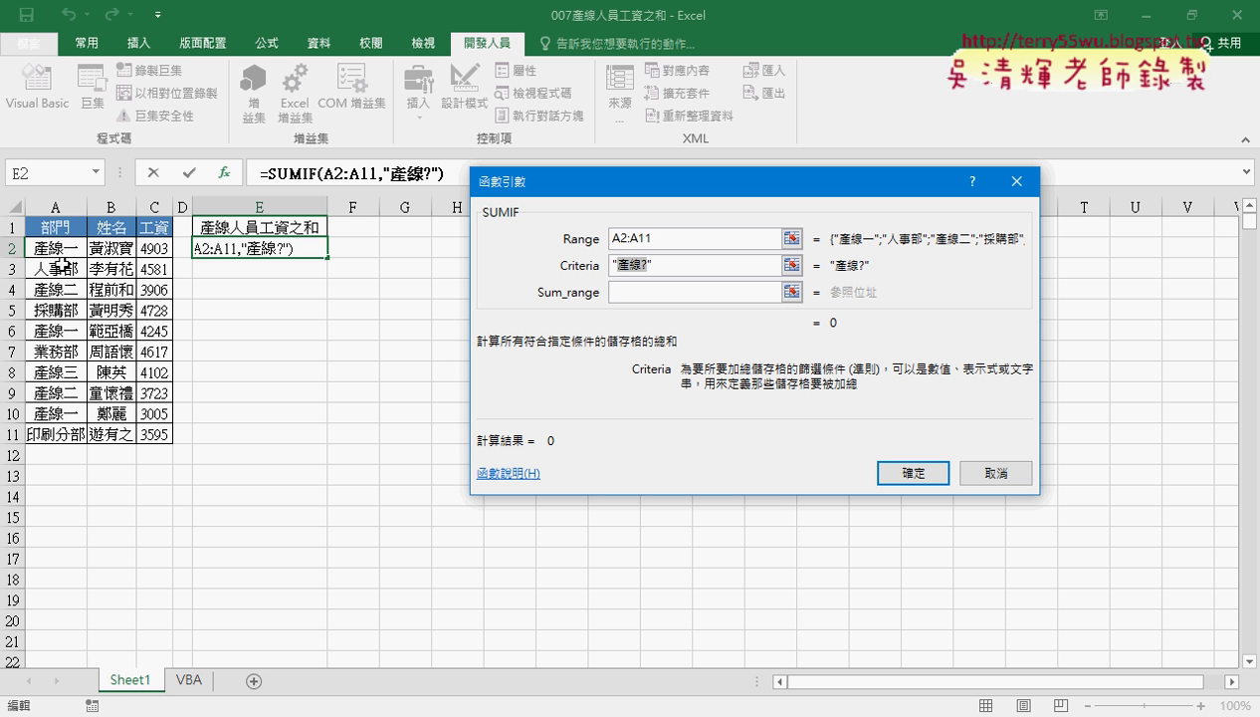
click(651, 264)
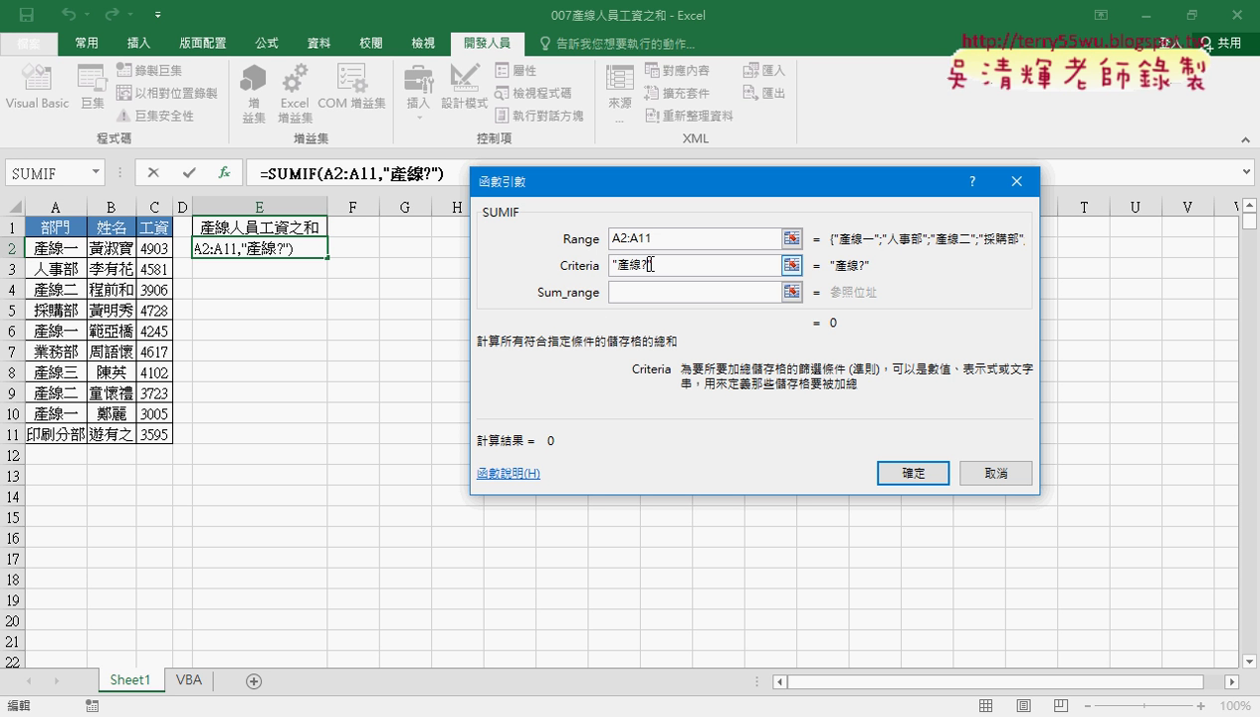
drag(648, 263, 638, 263)
key(BackSpace)
Step: Try * before and after 產線, settling on the criterion 產線*
text(*)
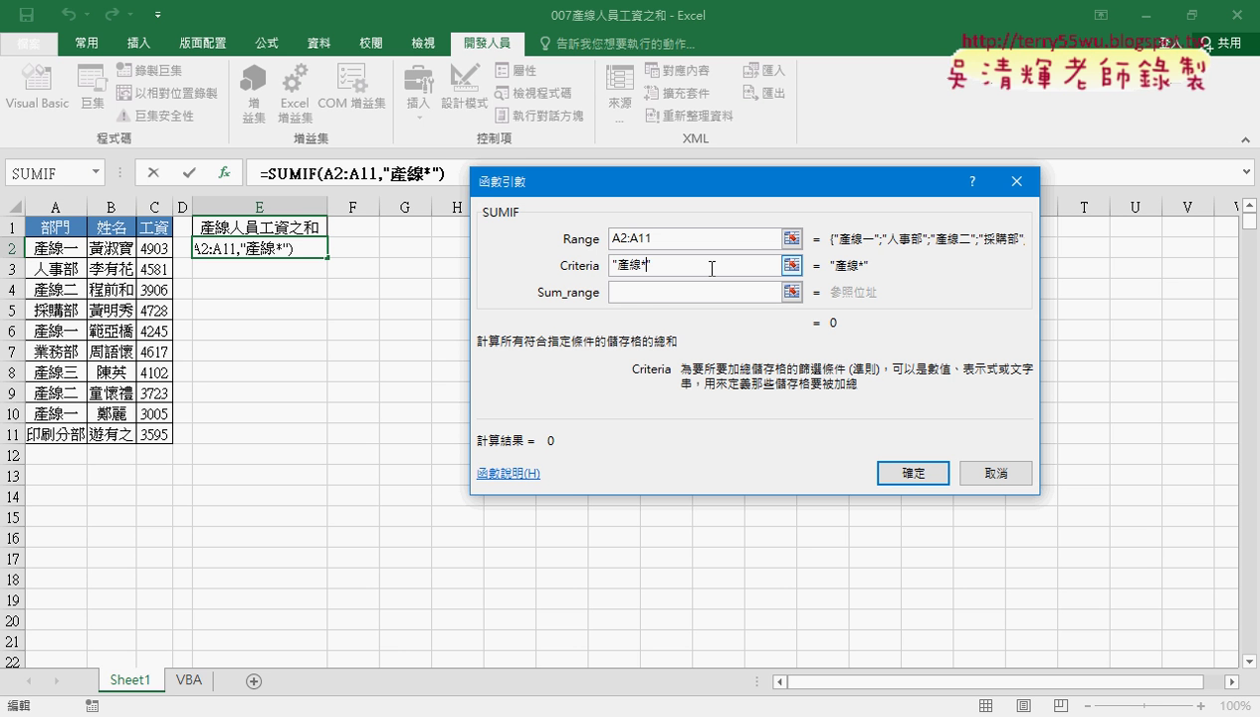
key(Left)
key(Left)
key(Left)
text(*)
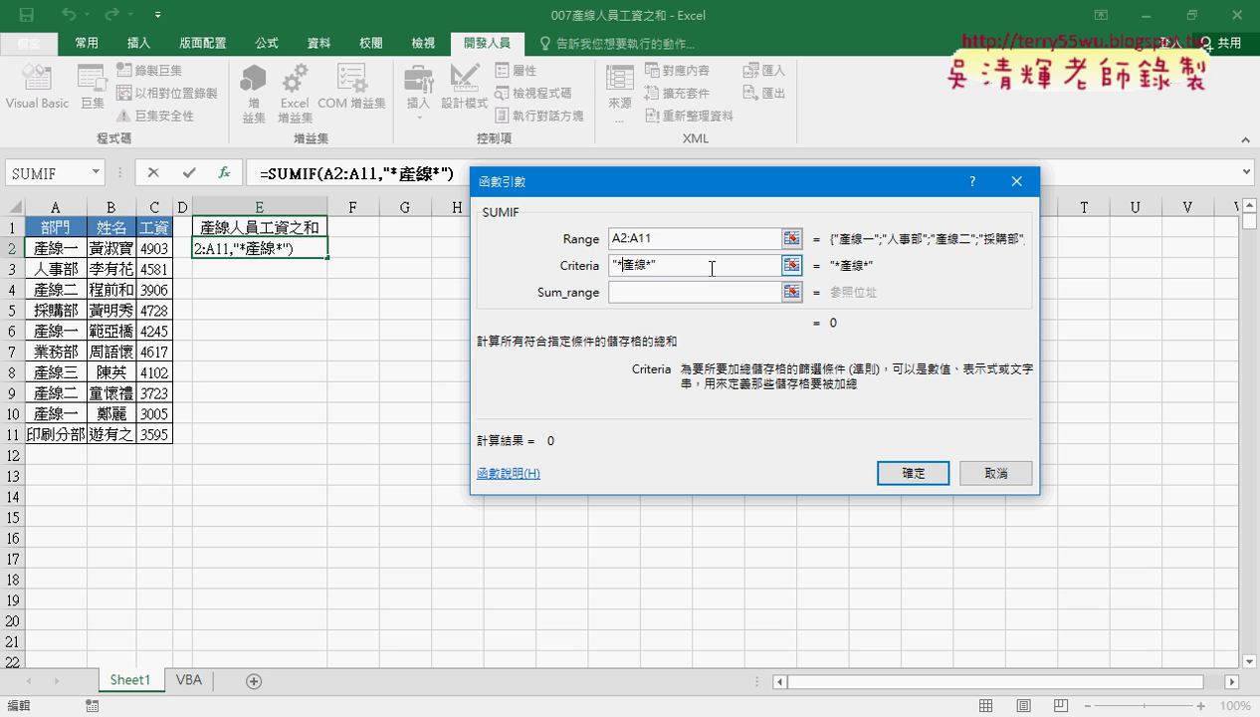
key(BackSpace)
key(Right)
key(Right)
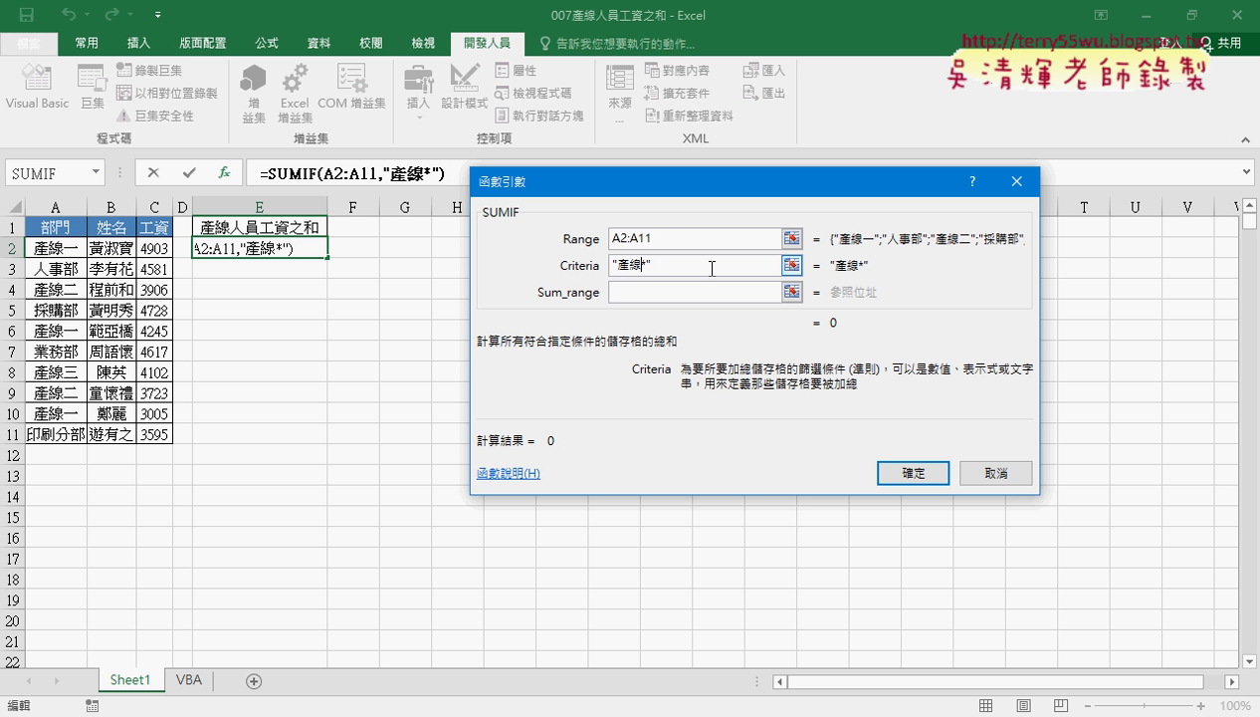
key(Right)
key(BackSpace)
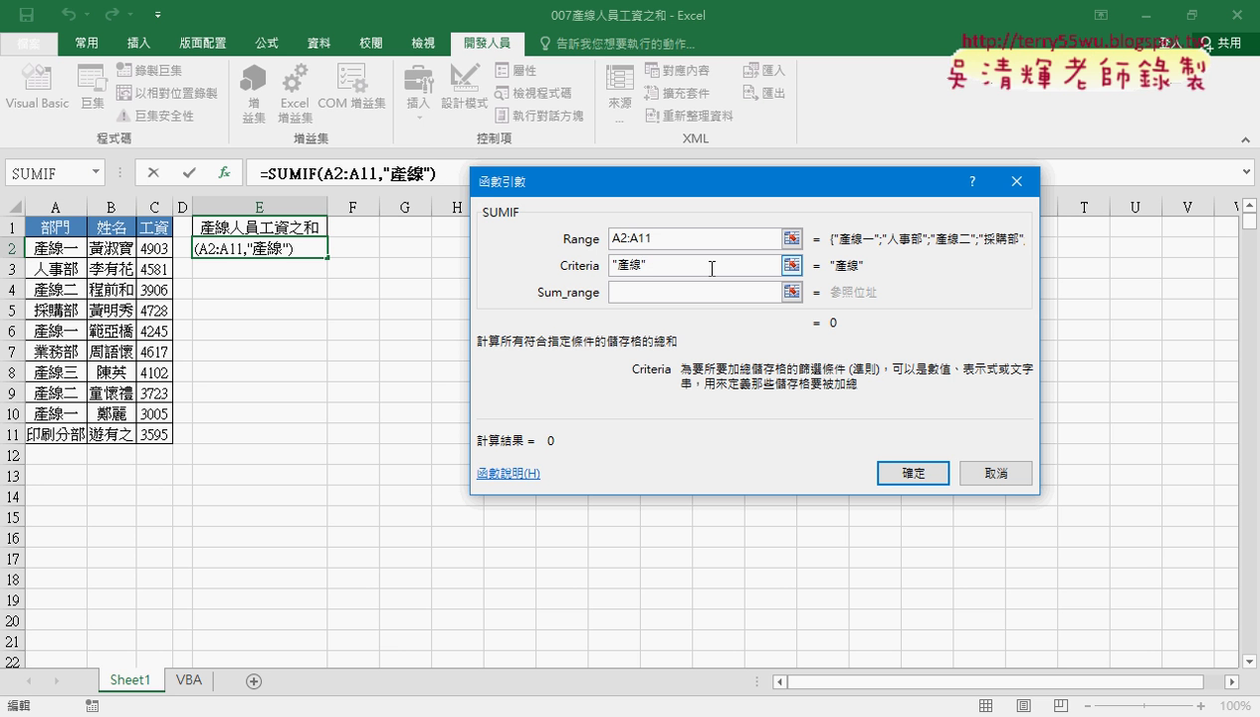
text(?)
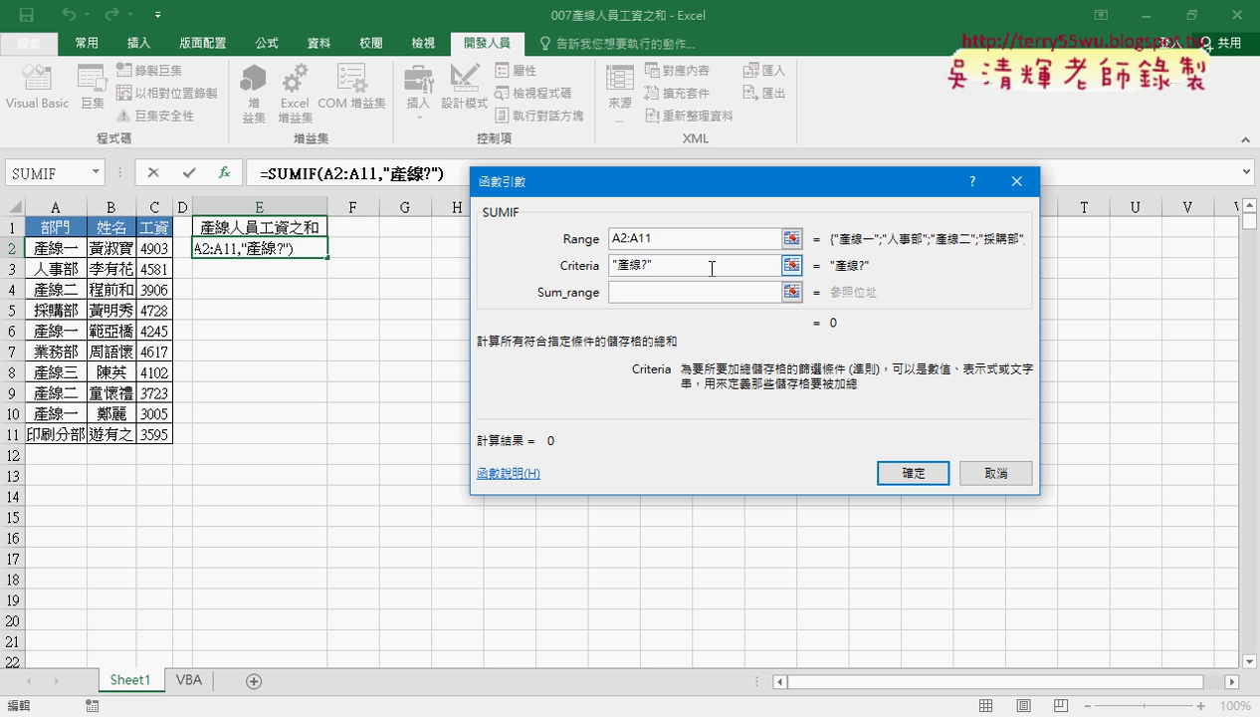
key(BackSpace)
text(*)
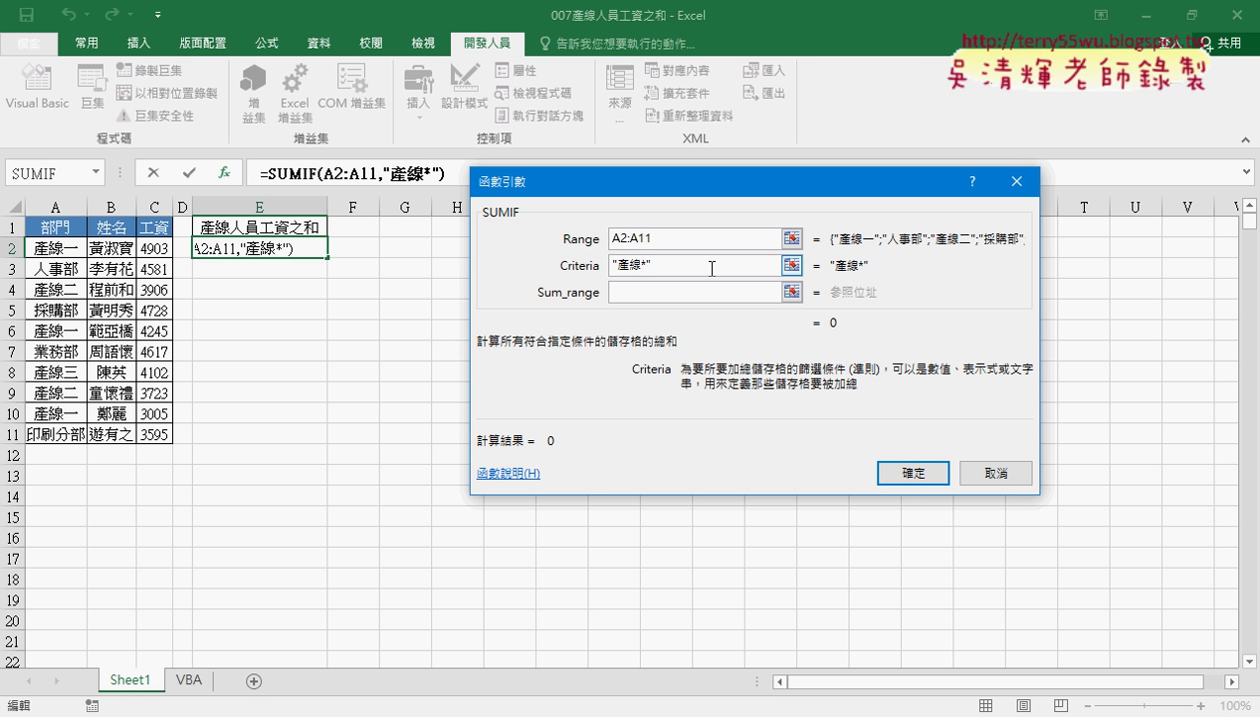
click(662, 292)
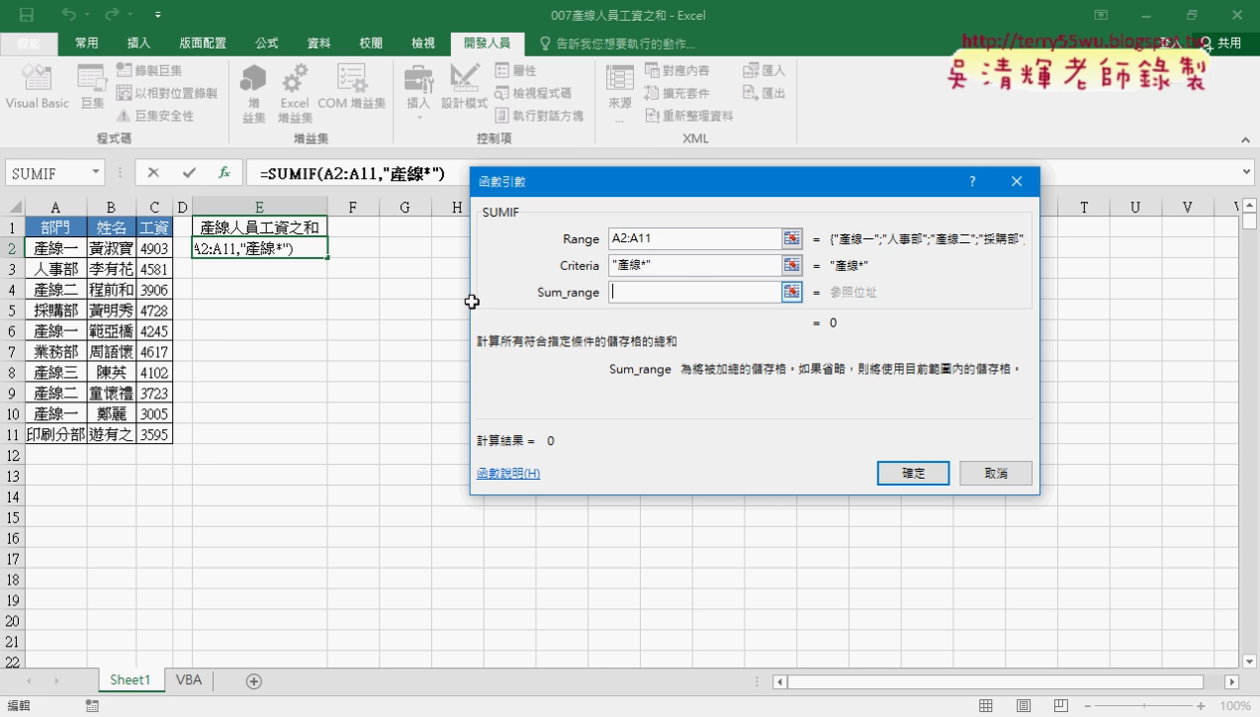
Step: Set Sum_range to C2:C11 for a total of 23884, then change the criterion to 產線?
drag(157, 248, 169, 436)
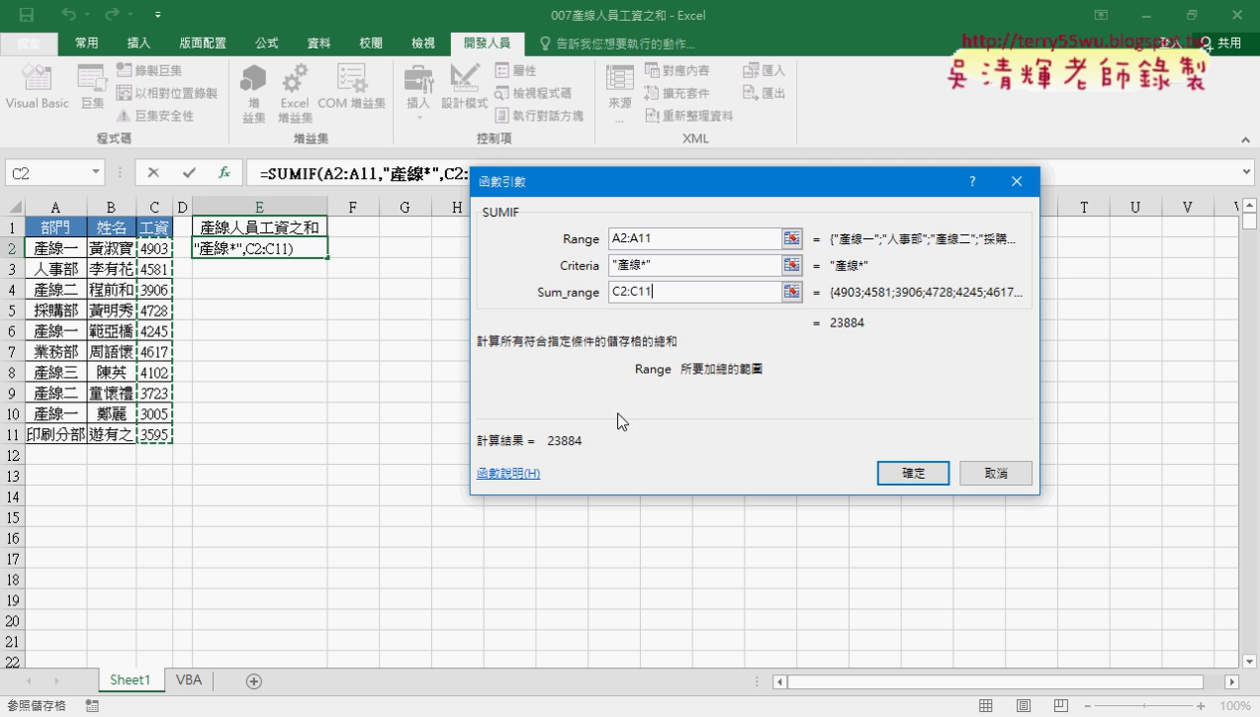
click(913, 473)
click(297, 173)
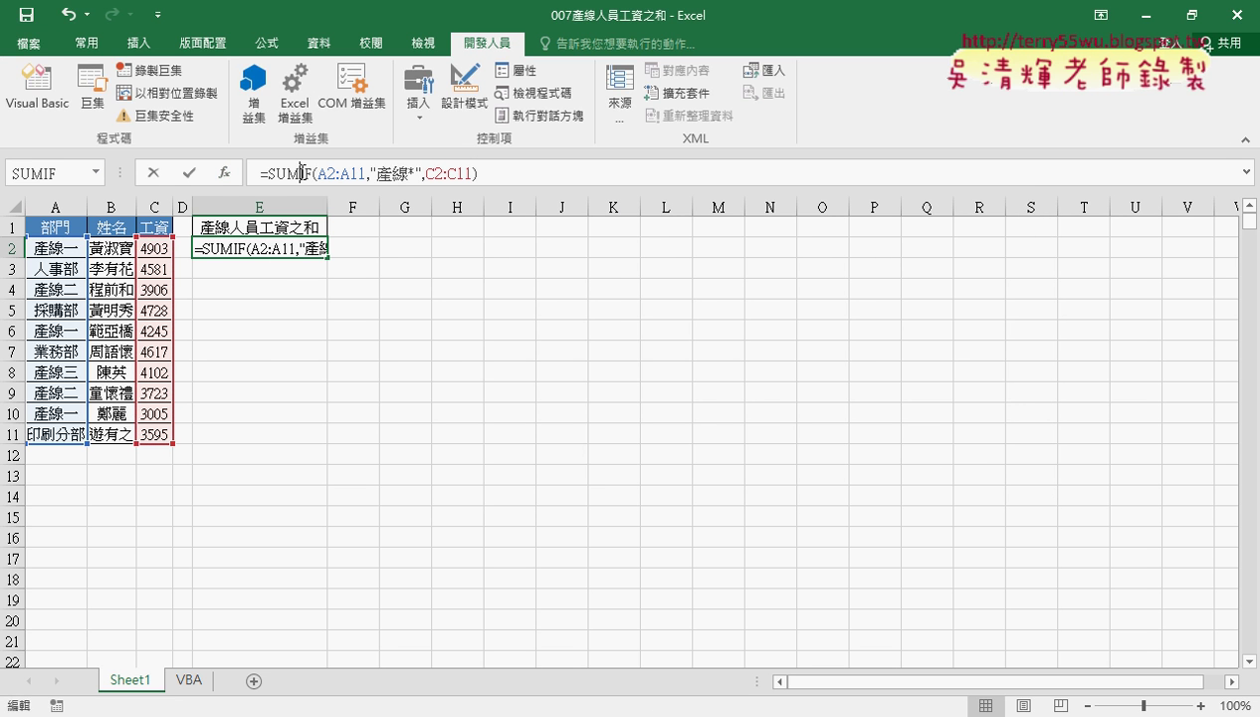
click(224, 172)
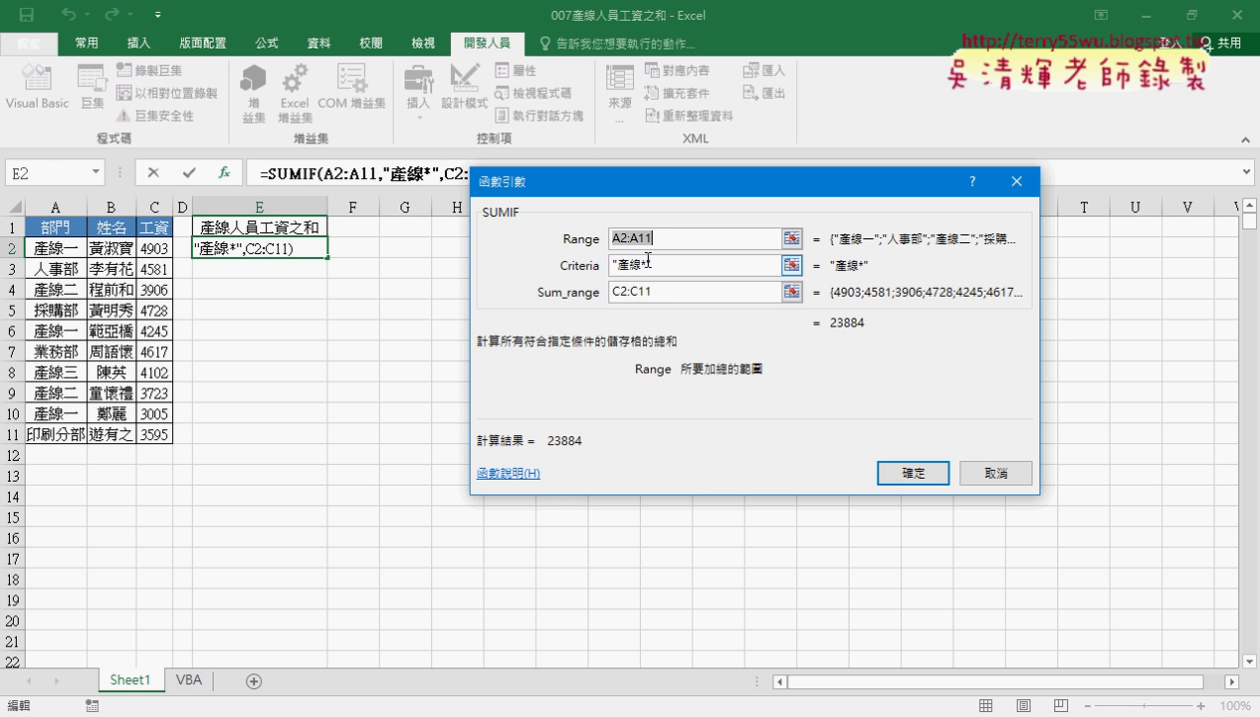
click(707, 266)
key(BackSpace)
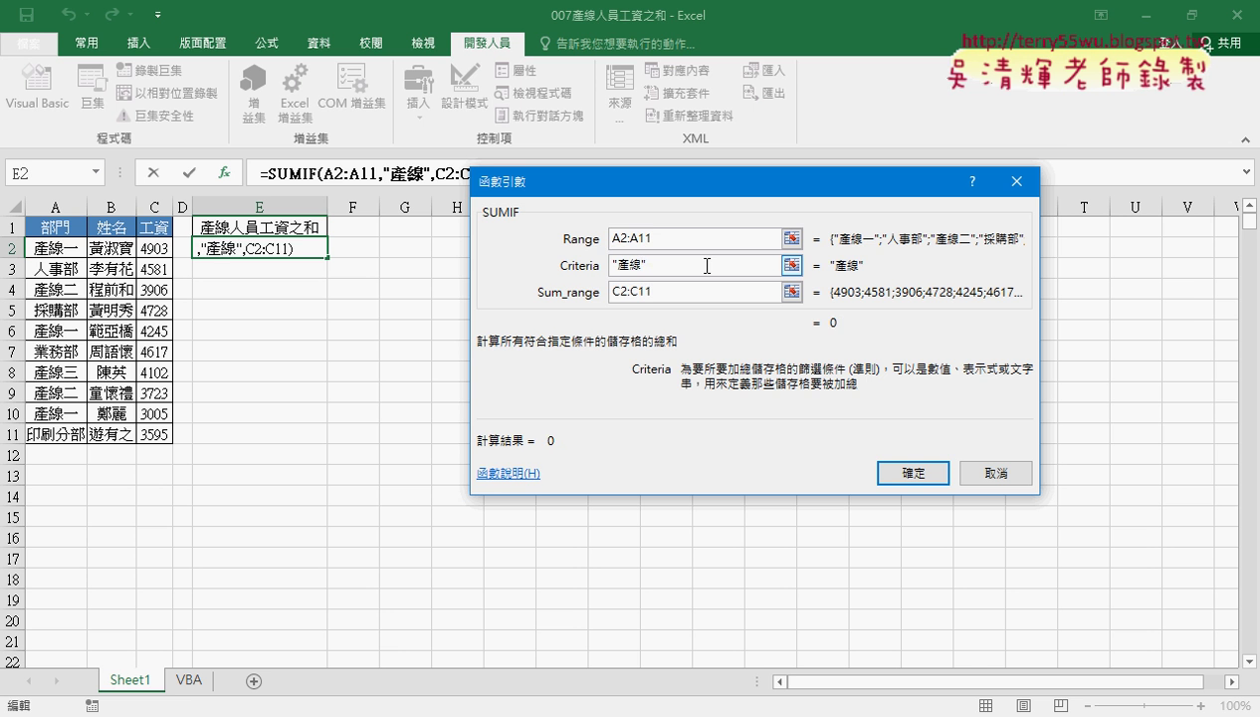
text(?)
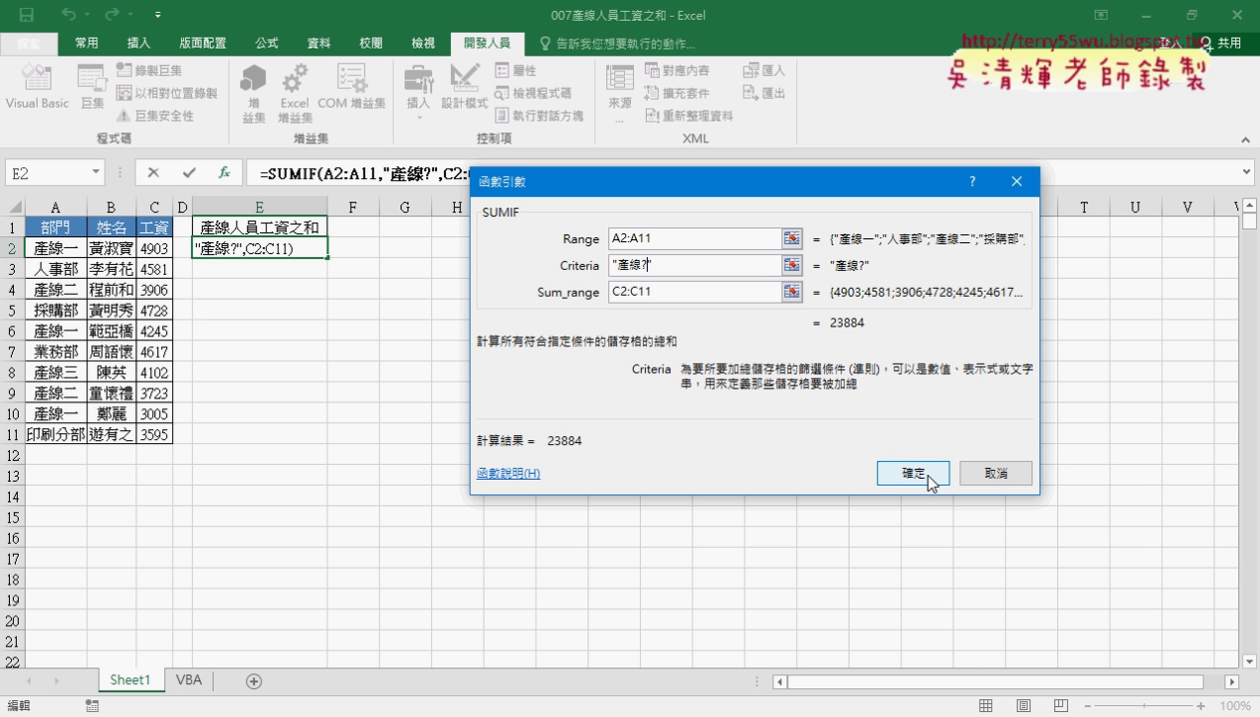
click(915, 475)
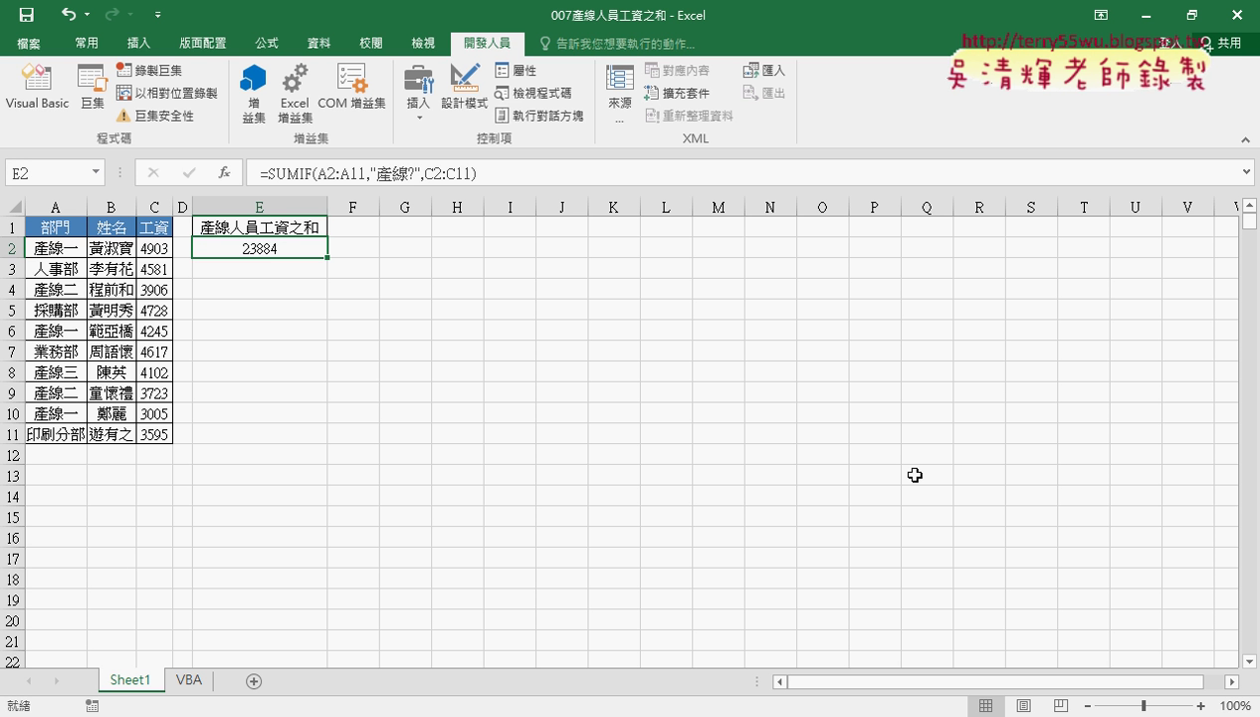
Step: Switch to the VBA sheet and open the Visual Basic editor
click(193, 695)
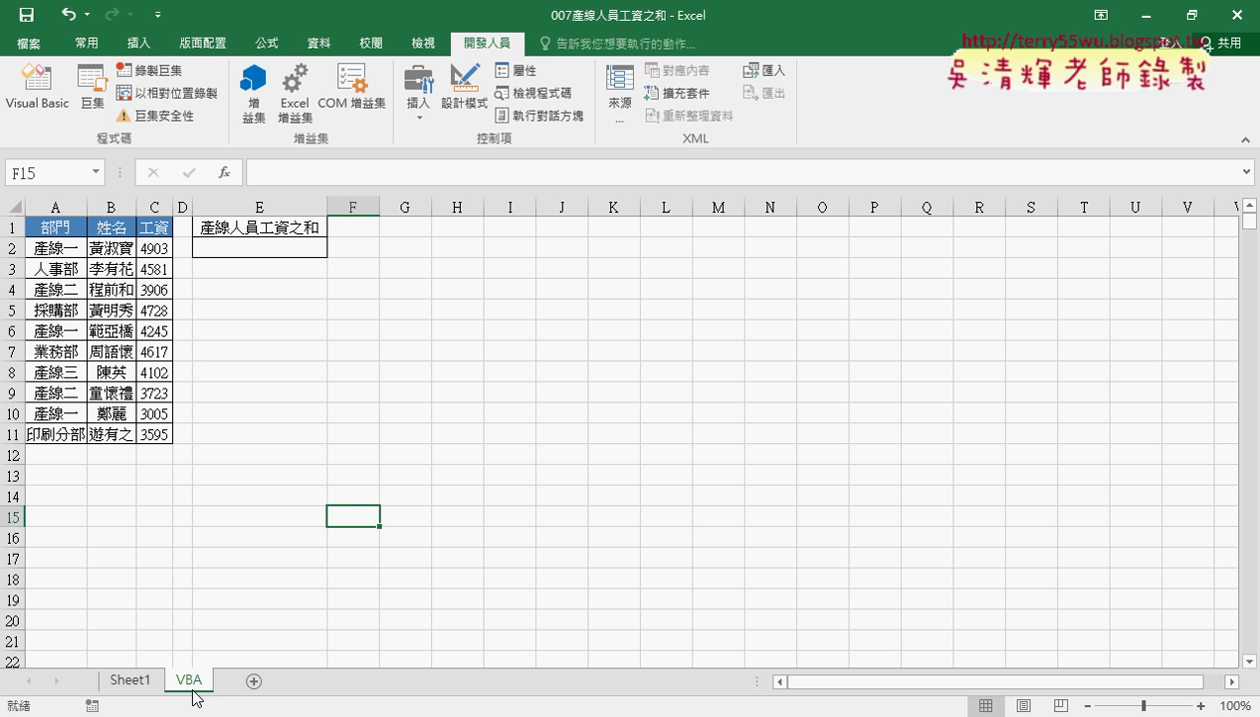
click(129, 682)
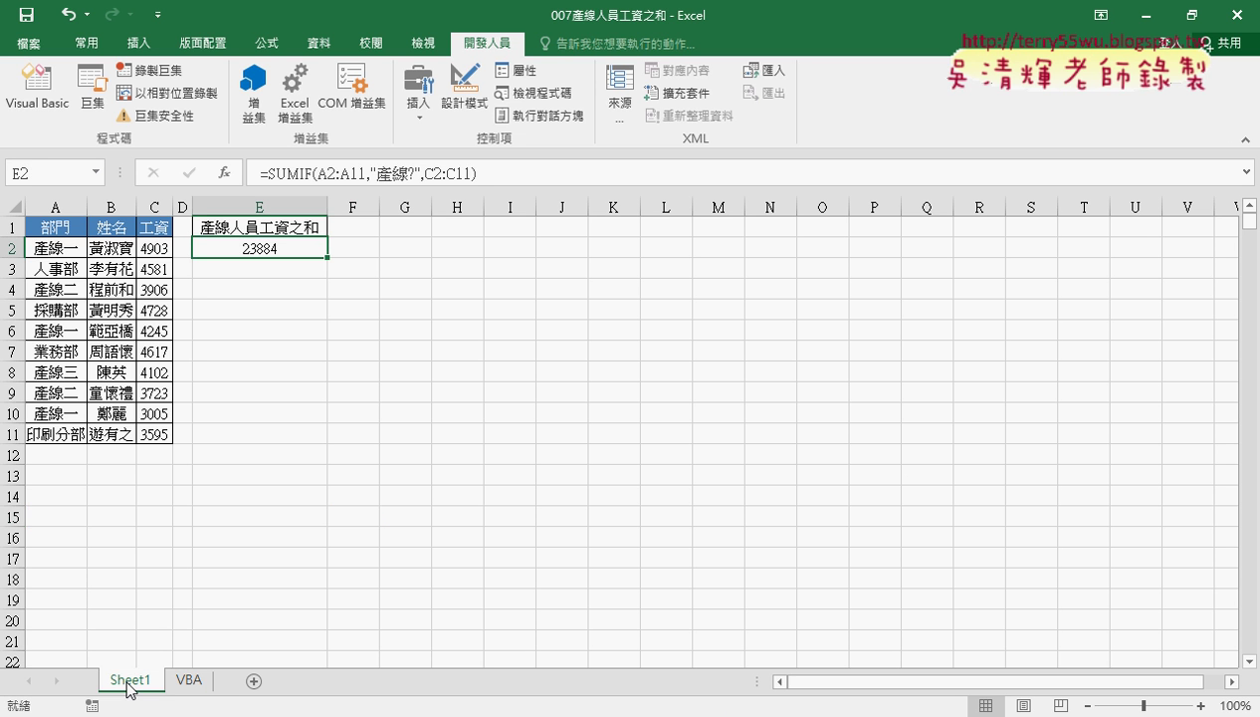
click(189, 681)
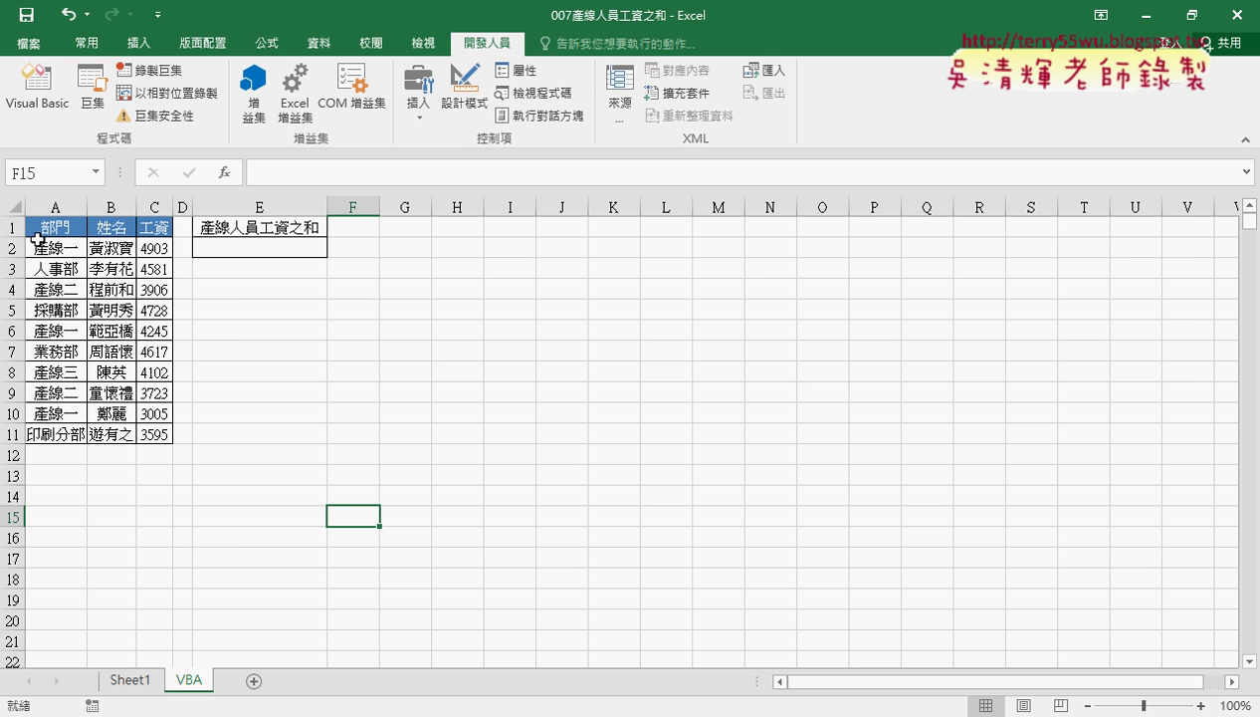
click(38, 87)
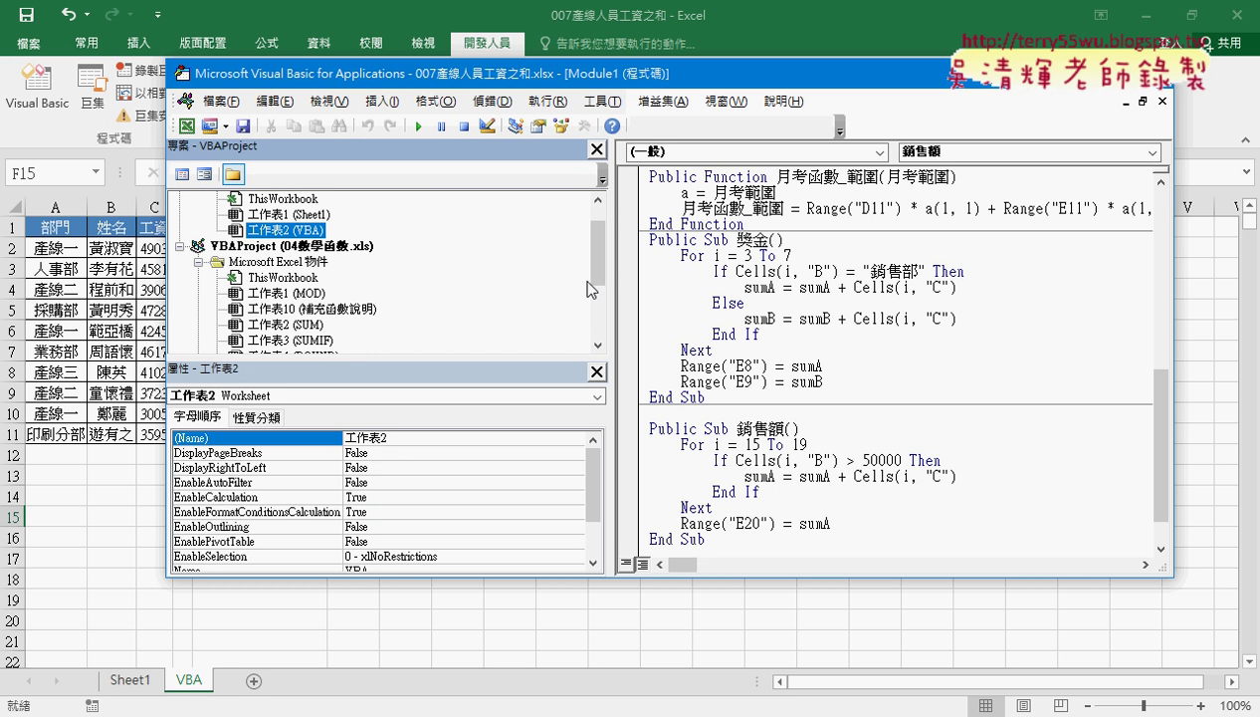
Step: Insert a new module, Module1, into the 007 workbook's project
drag(593, 289, 587, 211)
click(354, 199)
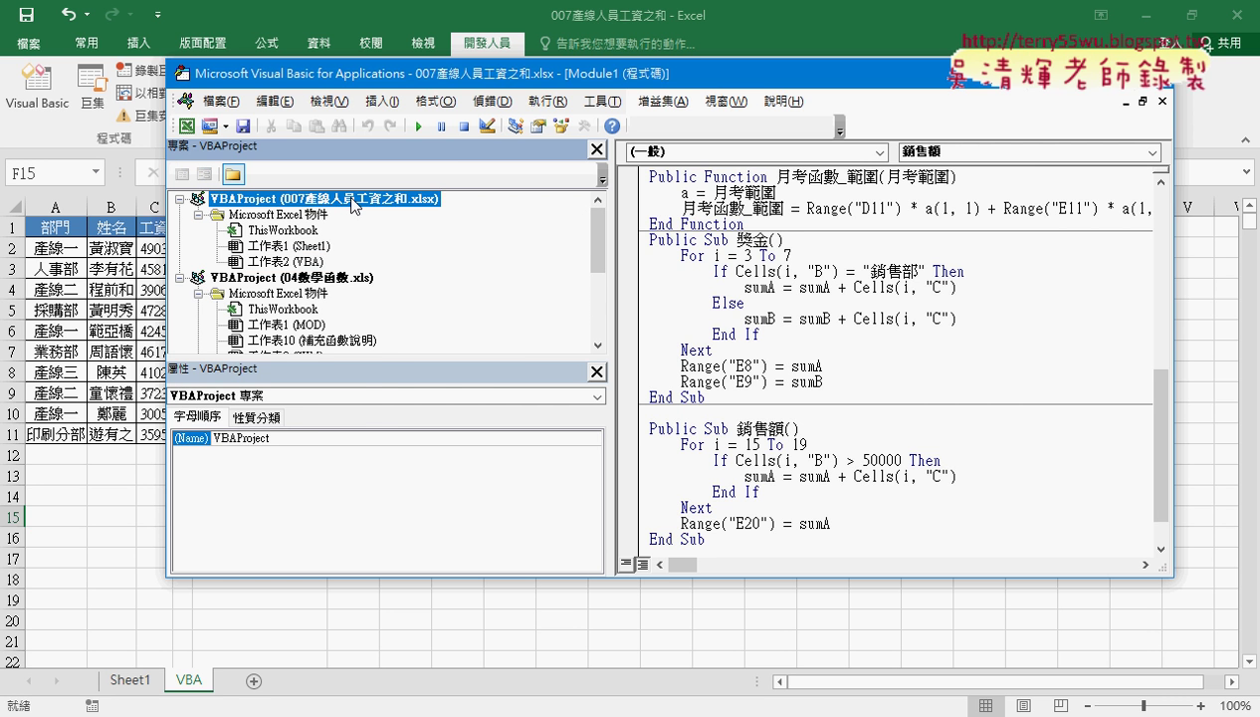
right_click(296, 231)
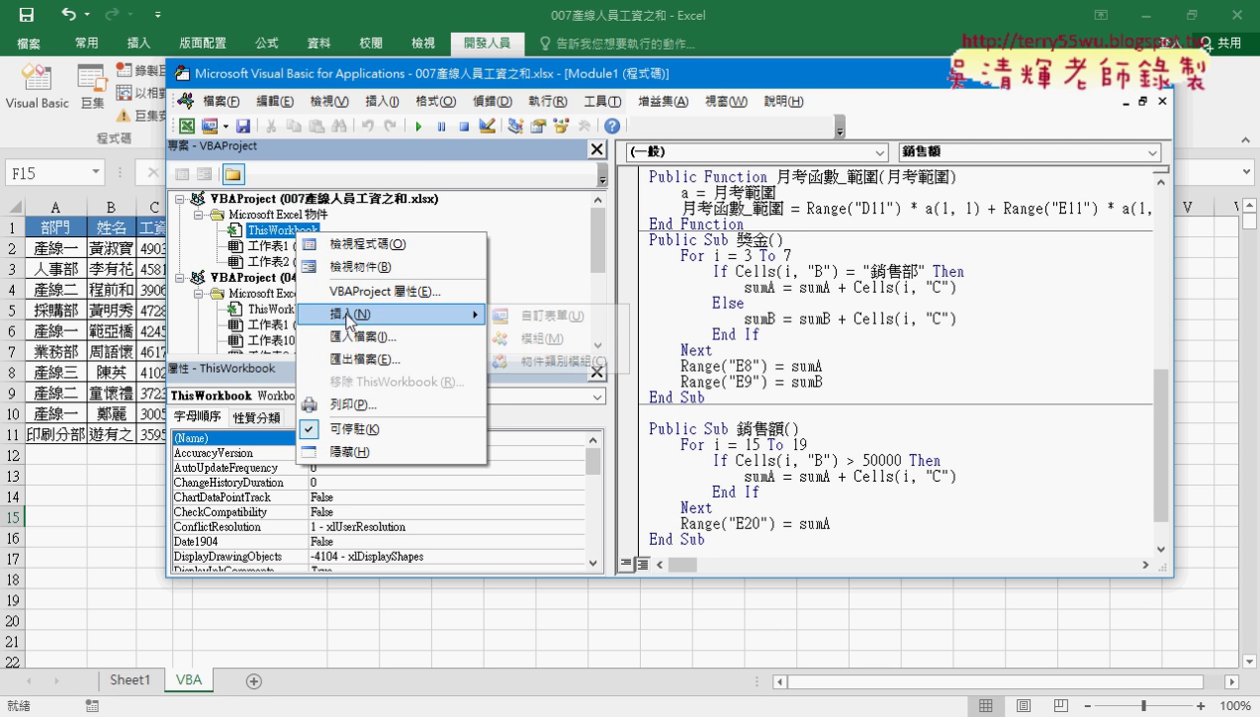
click(545, 337)
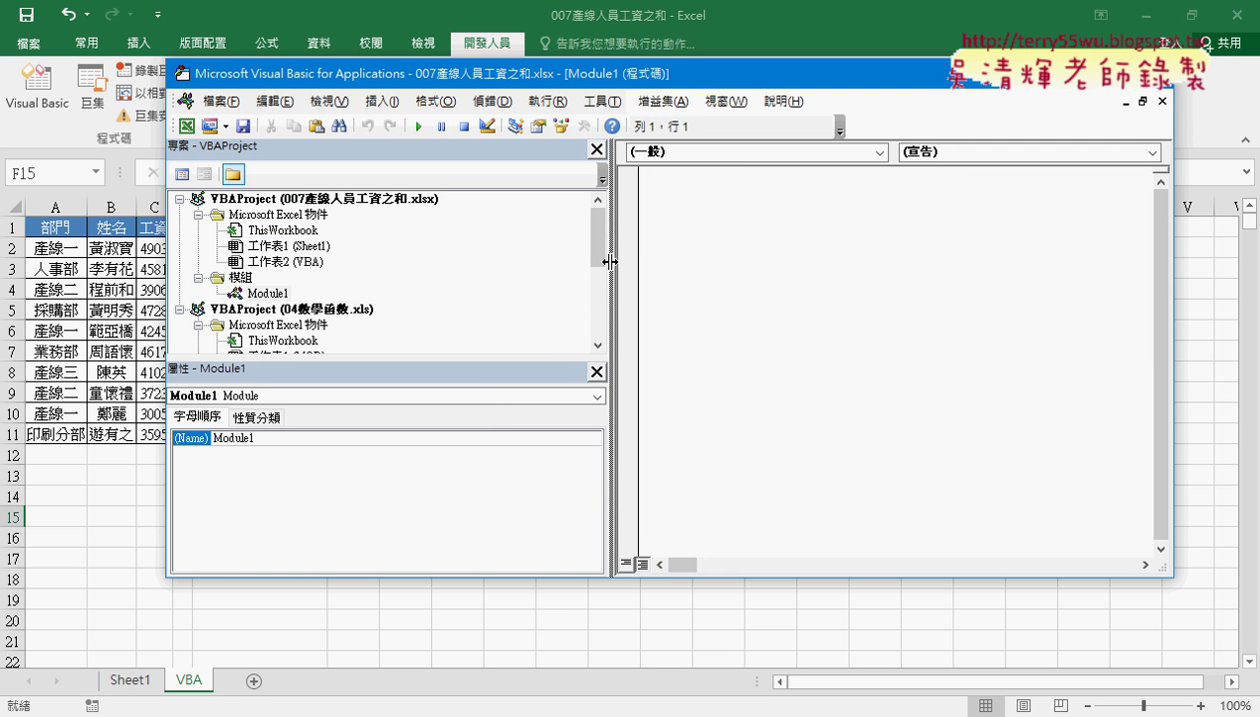
Step: Widen the code area, reposition the editor, and open Module1 of the 04數學函數 workbook
drag(610, 260, 460, 261)
click(269, 294)
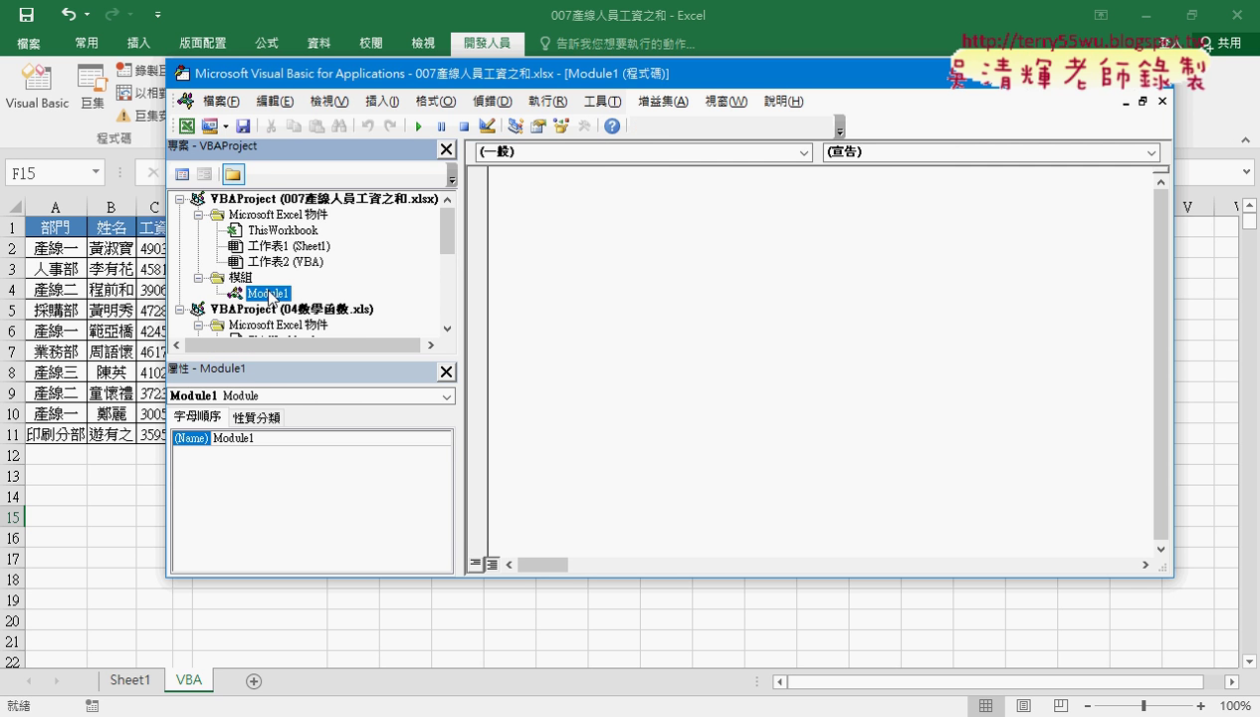
drag(541, 80, 698, 84)
drag(604, 247, 604, 314)
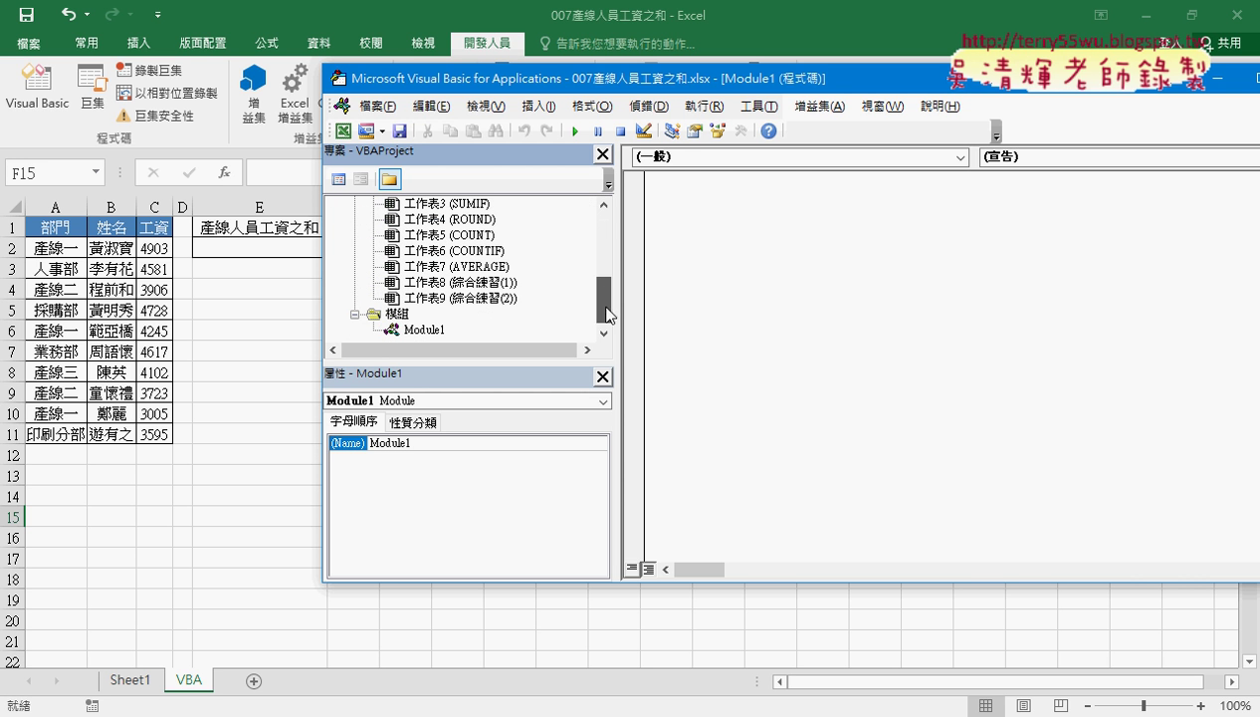
double_click(416, 332)
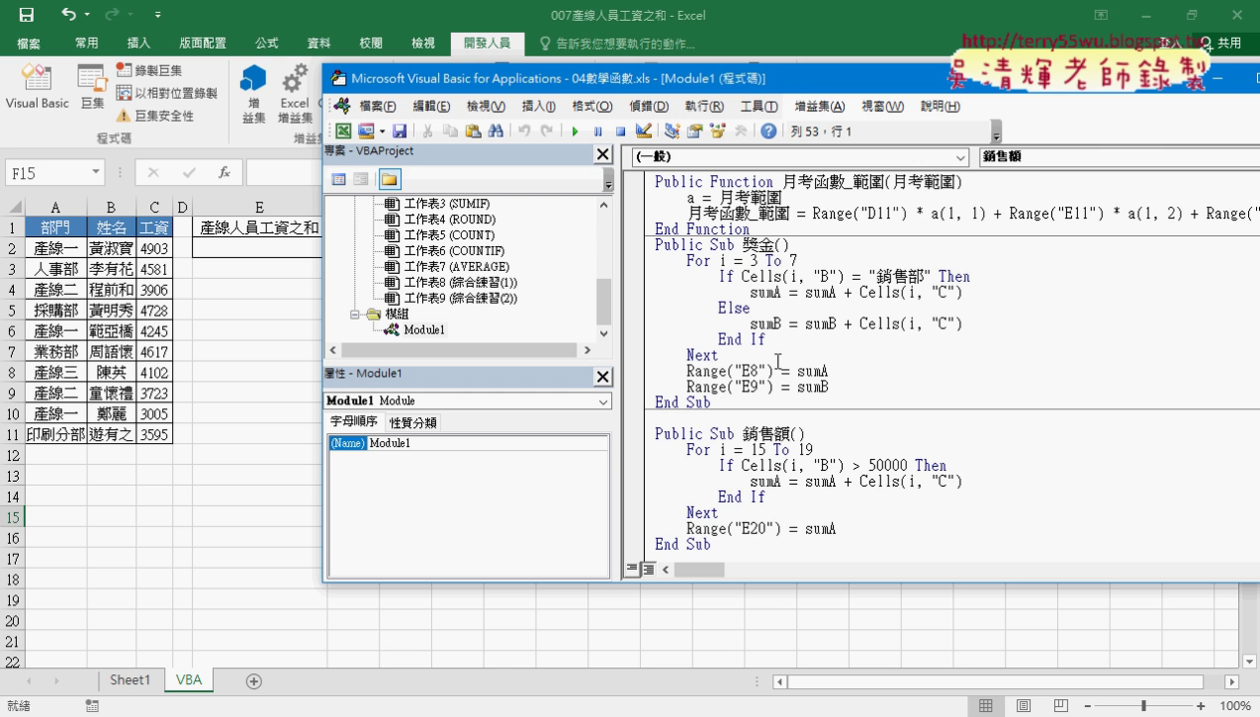
Step: Copy the 銷售額 procedure from 04數學函數's Module1
scroll(777, 363, down, 1)
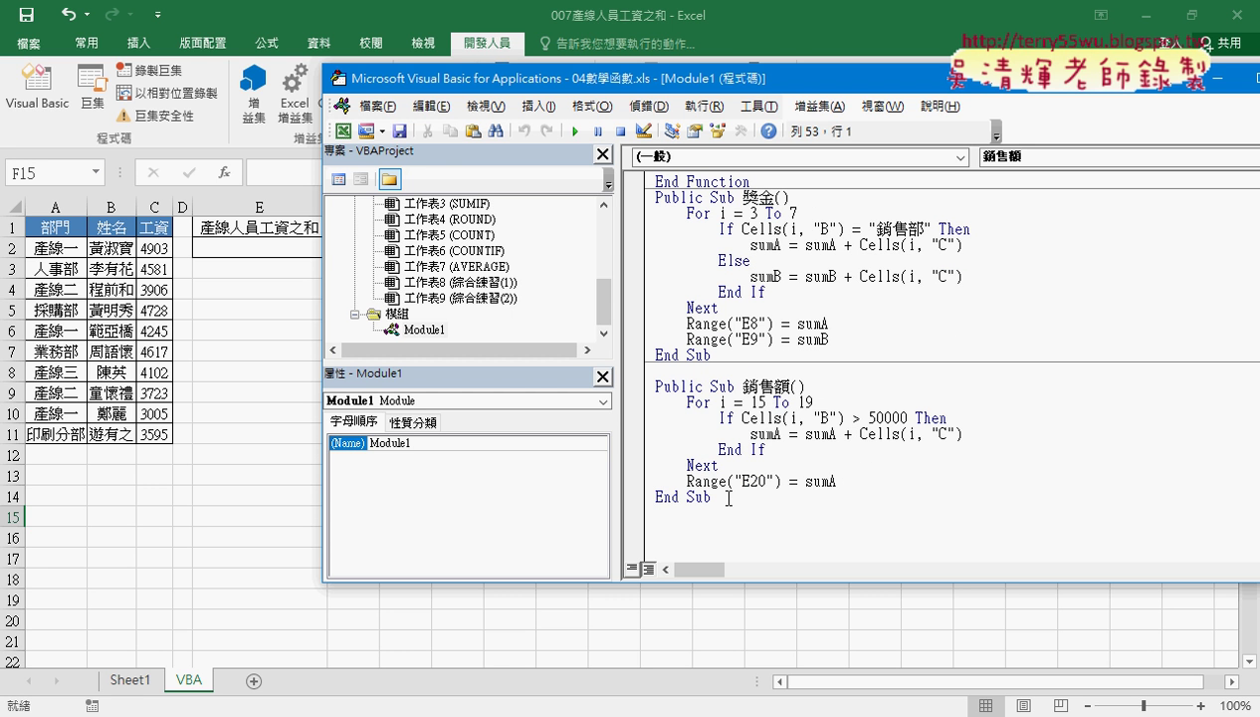
drag(711, 496, 650, 383)
key(ctrl+c)
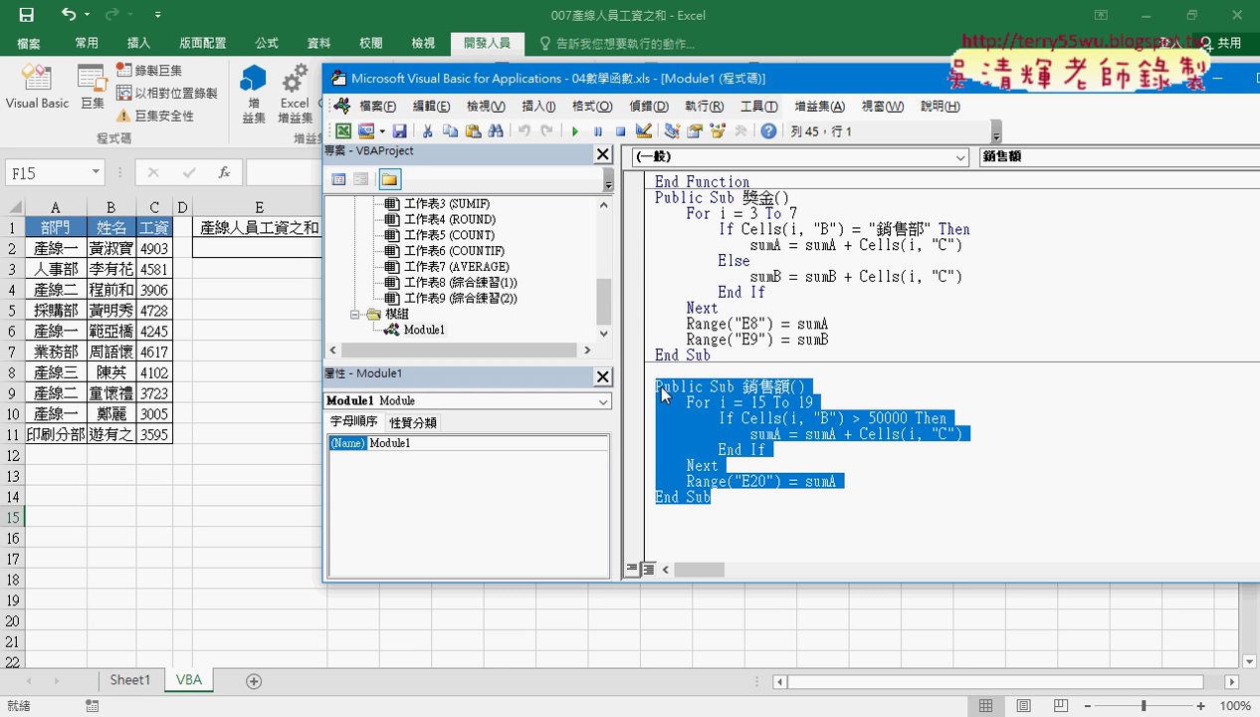
right_click(717, 408)
click(783, 117)
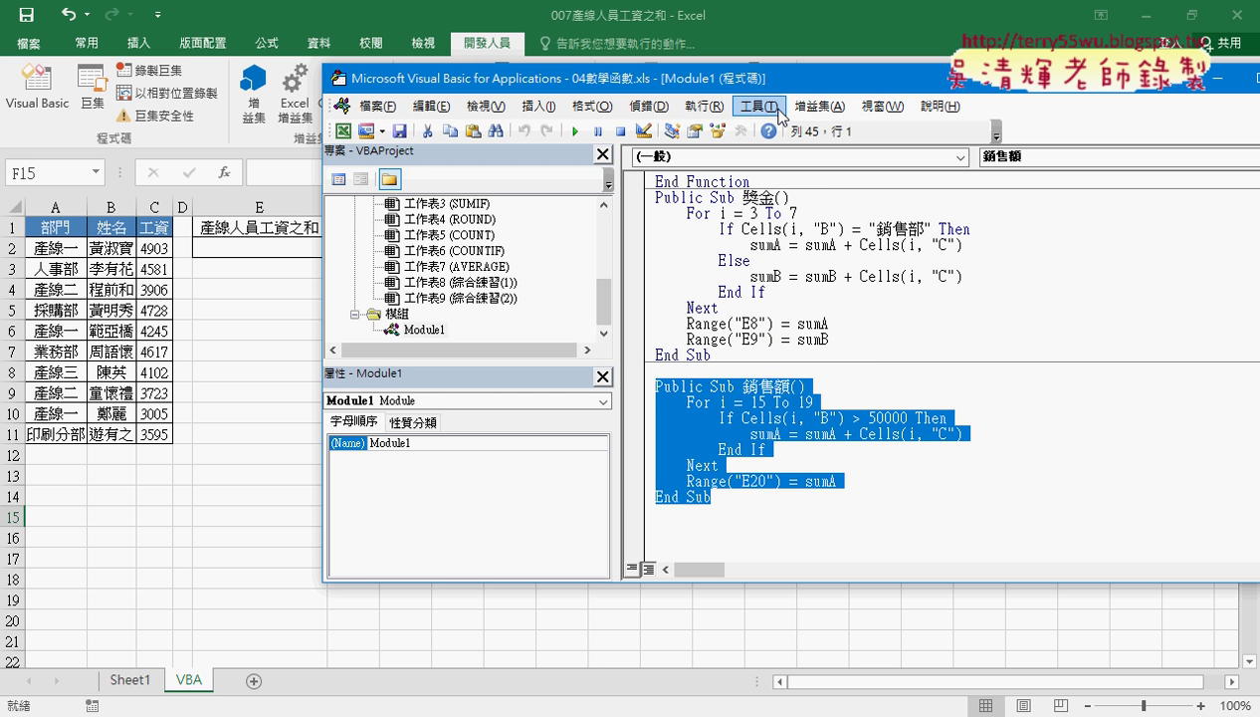
Step: Paste the 銷售額 procedure into the 007 workbook's empty Module1
drag(603, 297, 609, 227)
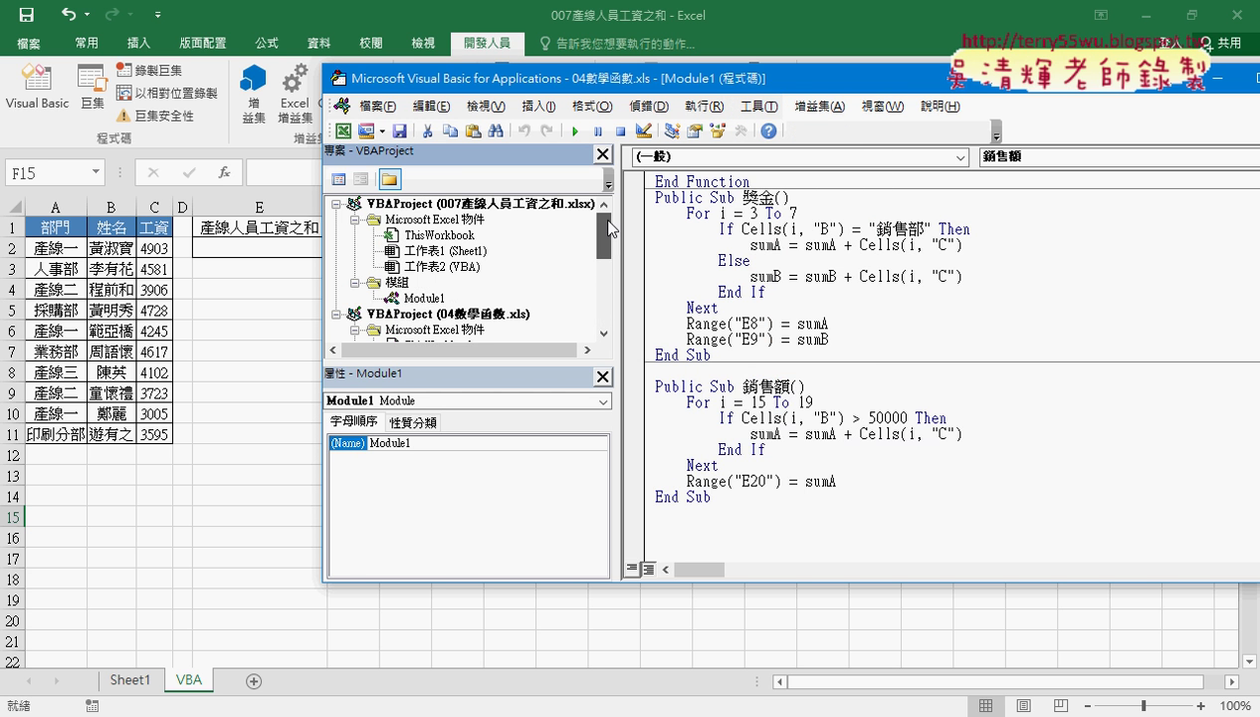
double_click(428, 298)
right_click(779, 221)
click(816, 275)
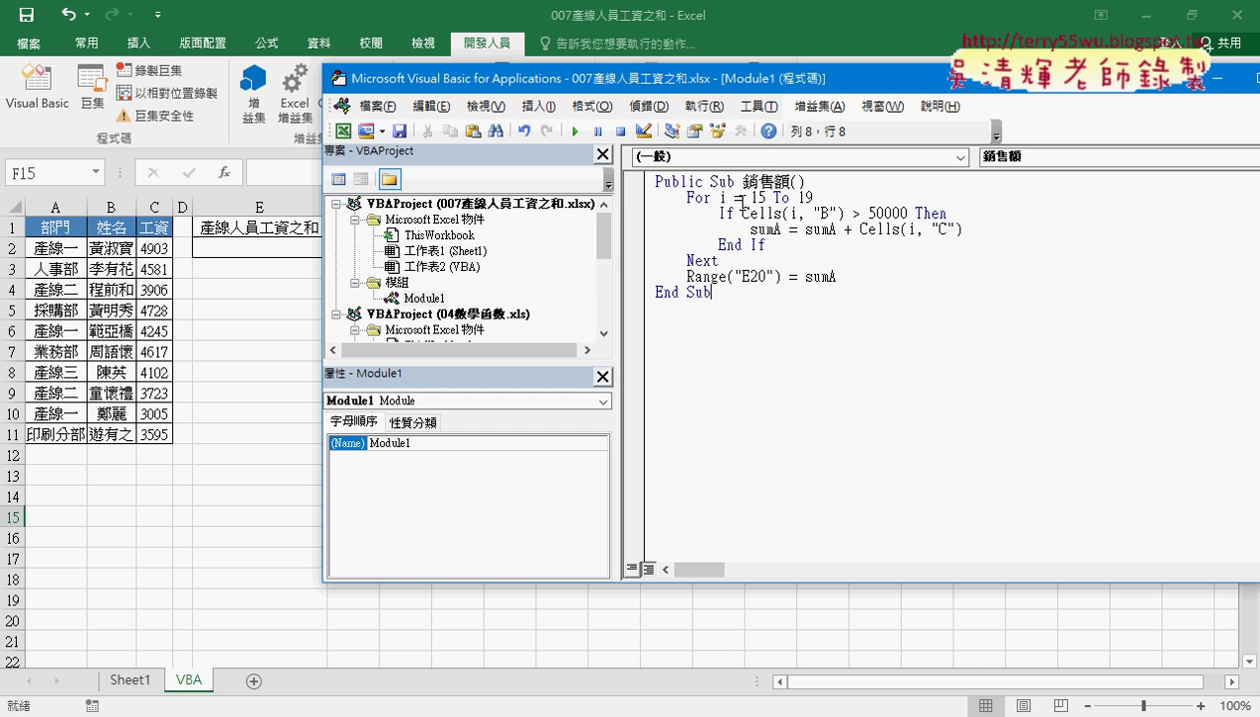
drag(742, 182, 790, 182)
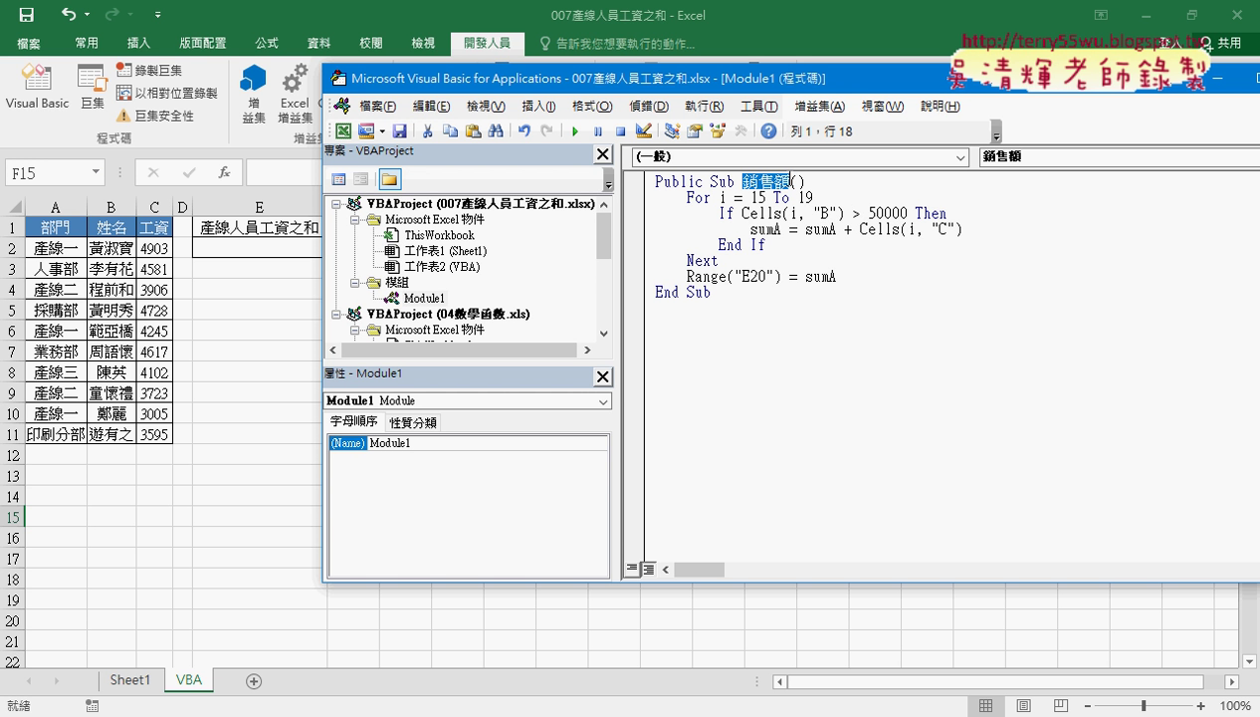
Step: Rename the macro to 產線 and make its loop run from row 2 to 11
text(ㄔ)
text(ㄢˇ)
text(ㄒㄧㄢˋ)
key(Return)
text(())
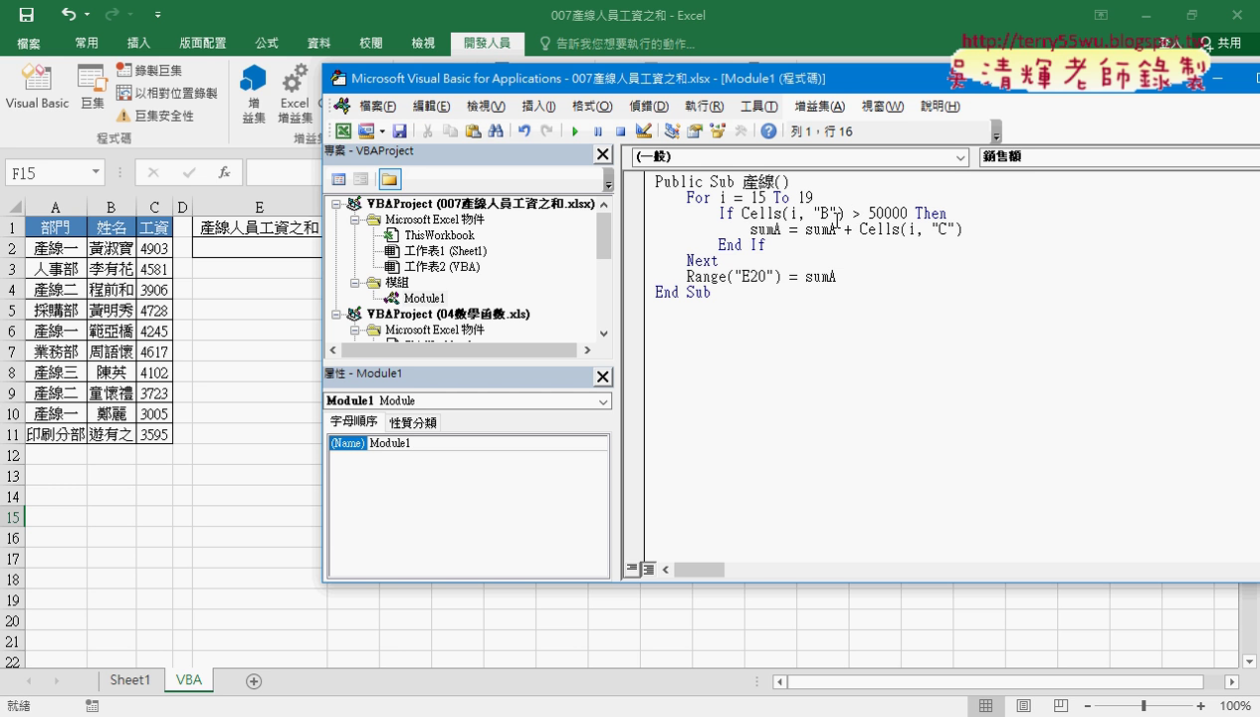
drag(749, 197, 766, 197)
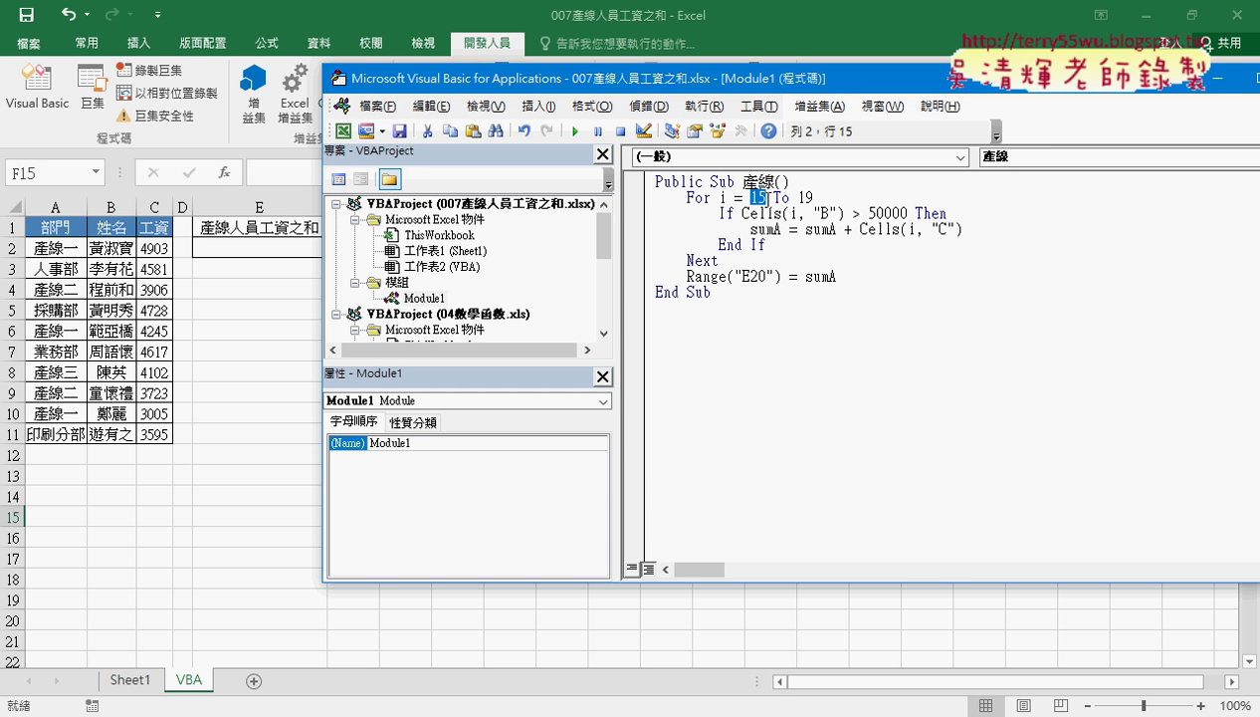
text(2)
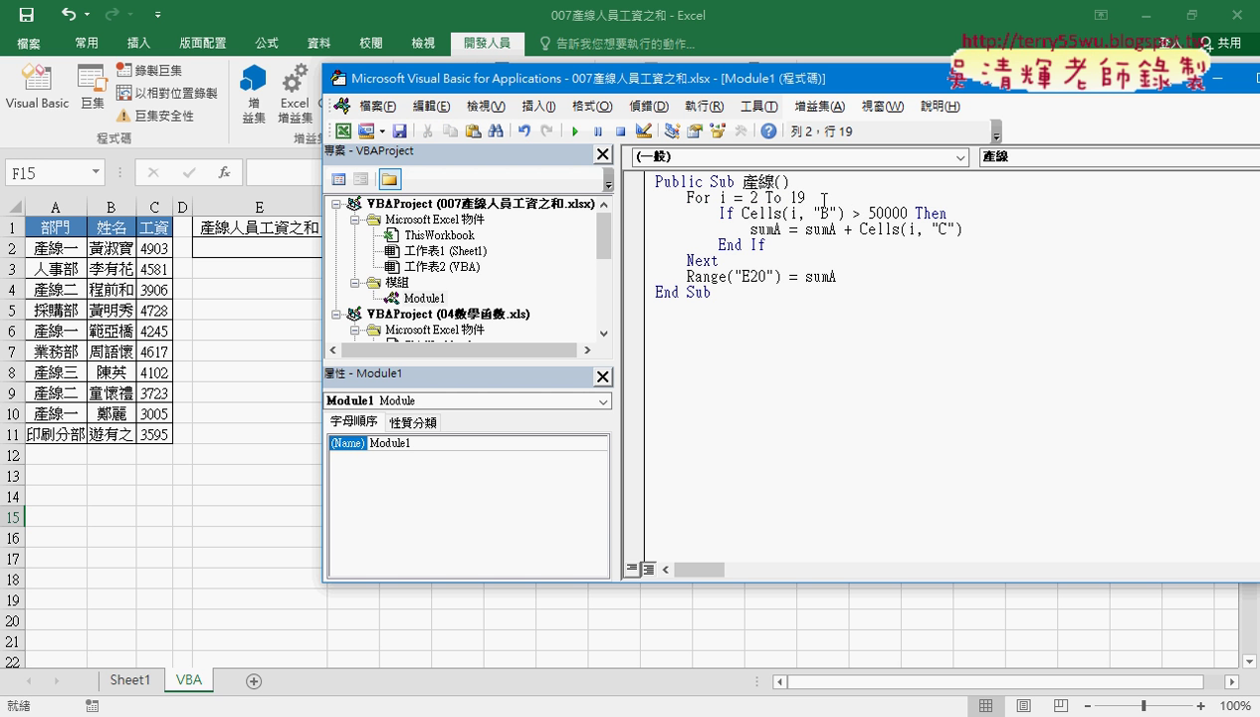
drag(807, 198, 798, 198)
text(1)
Step: Make the If line test column A with = instead of column B with >
click(827, 213)
key(shift+Left)
text(A)
double_click(856, 213)
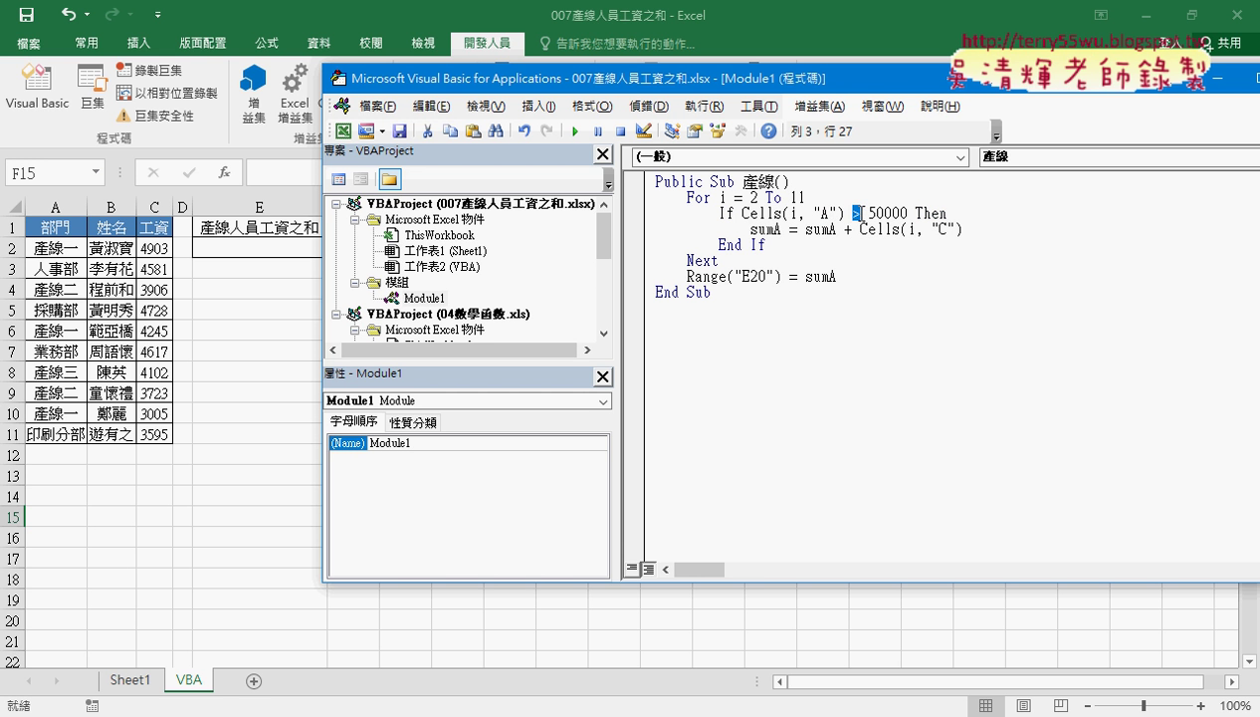
text(=)
Step: Wrap the cell in Left(Cells(i, "A"), 2) and compare it to "產線" instead of 50000
key(Left)
key(Left)
key(Left)
key(Left)
key(Left)
key(Left)
key(Left)
key(Left)
key(Left)
text(le)
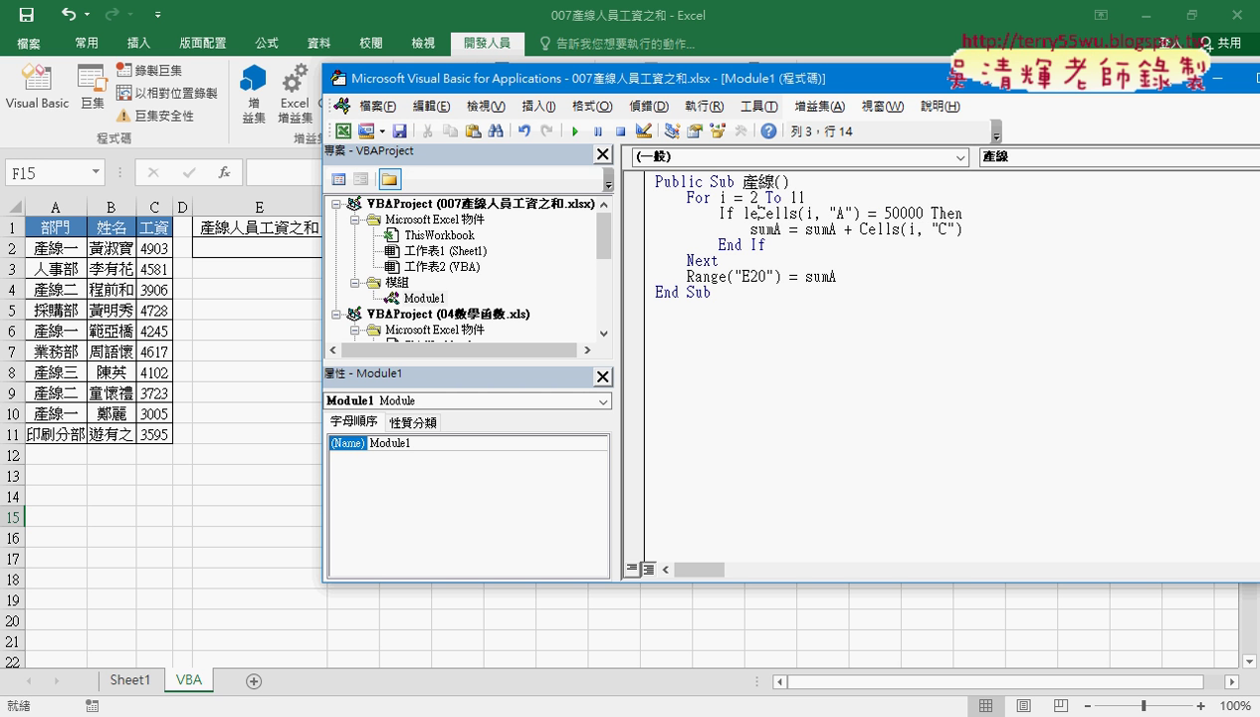
text(f)
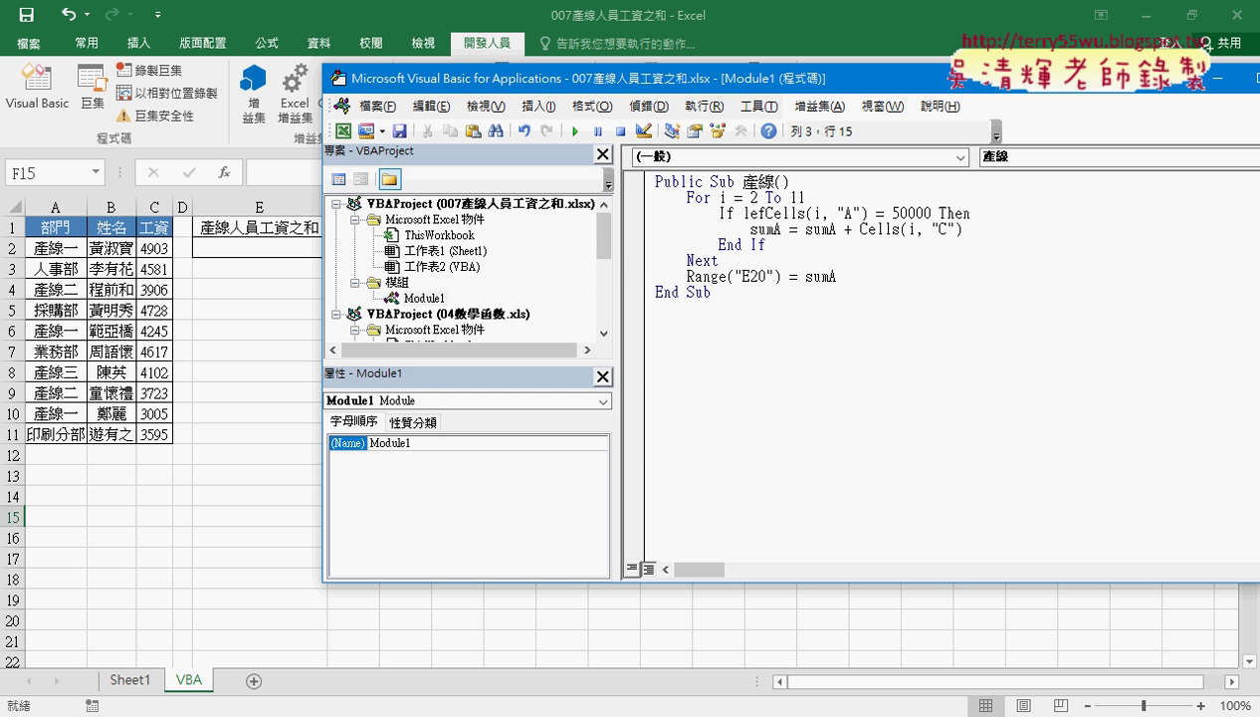
text(t)
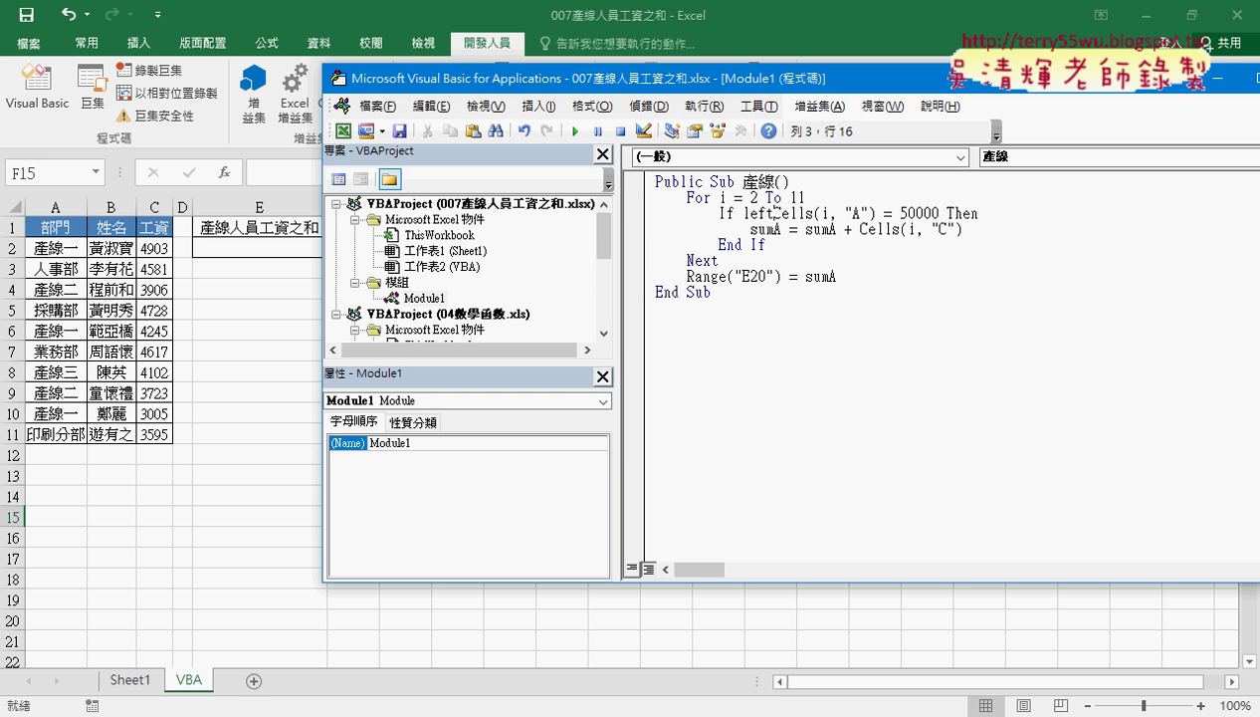
text(()
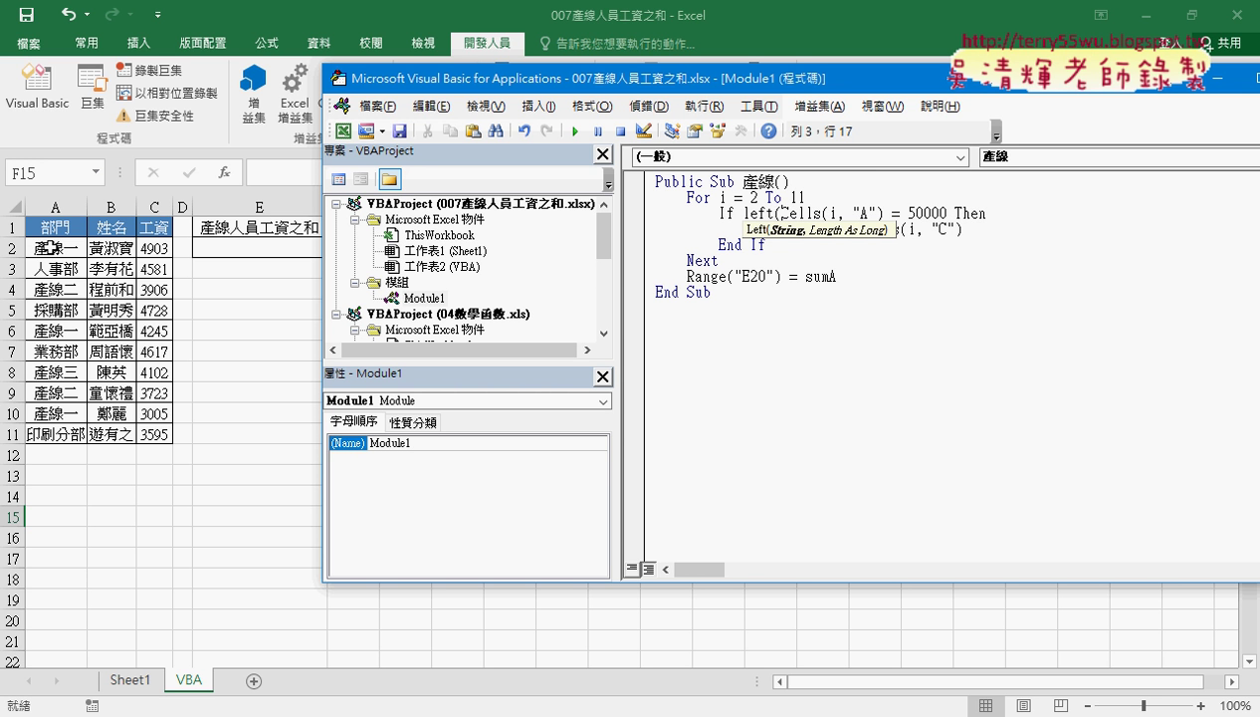
click(878, 214)
text(,2)
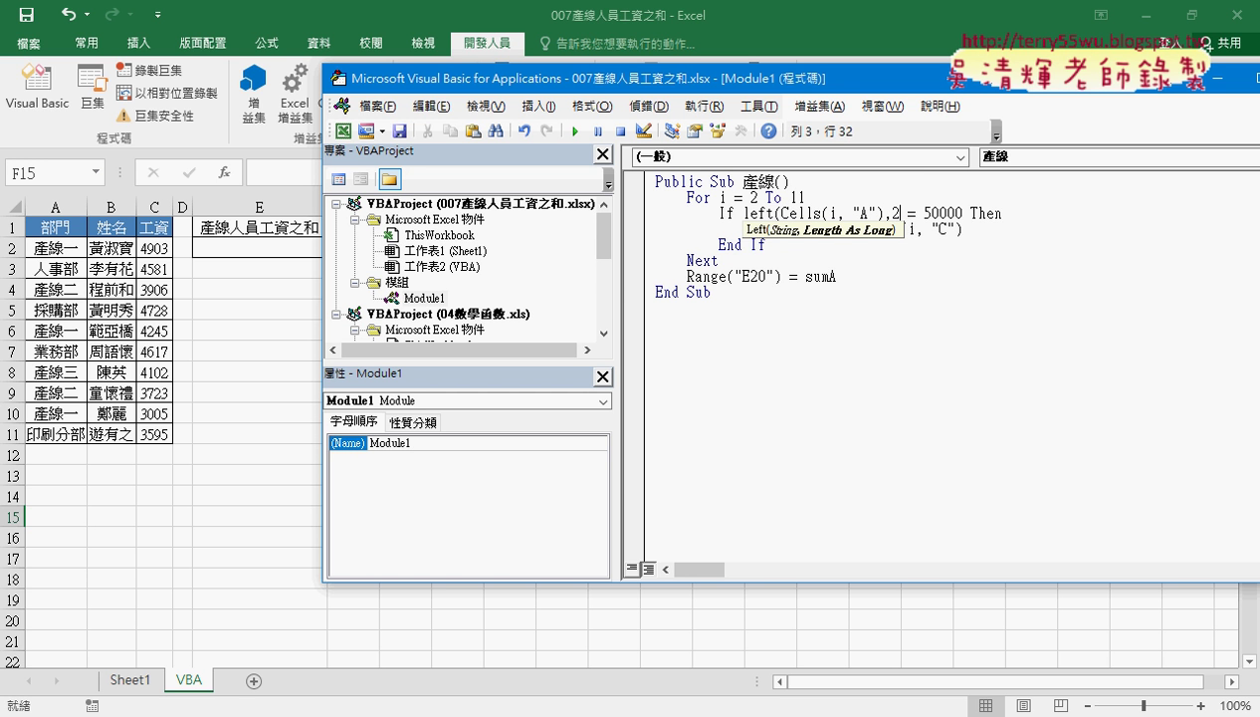
text())
key(Right)
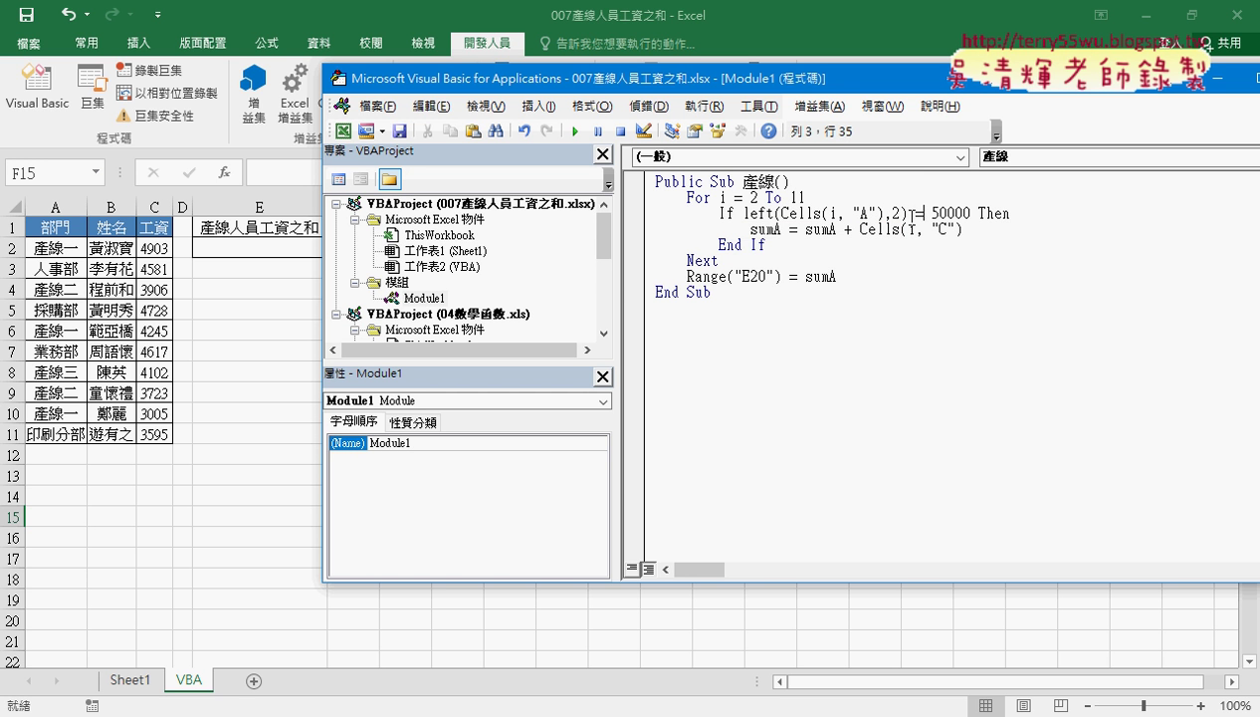
key(Right)
key(Delete)
key(Delete)
key(Delete)
key(Delete)
key(Delete)
text("")
key(Left)
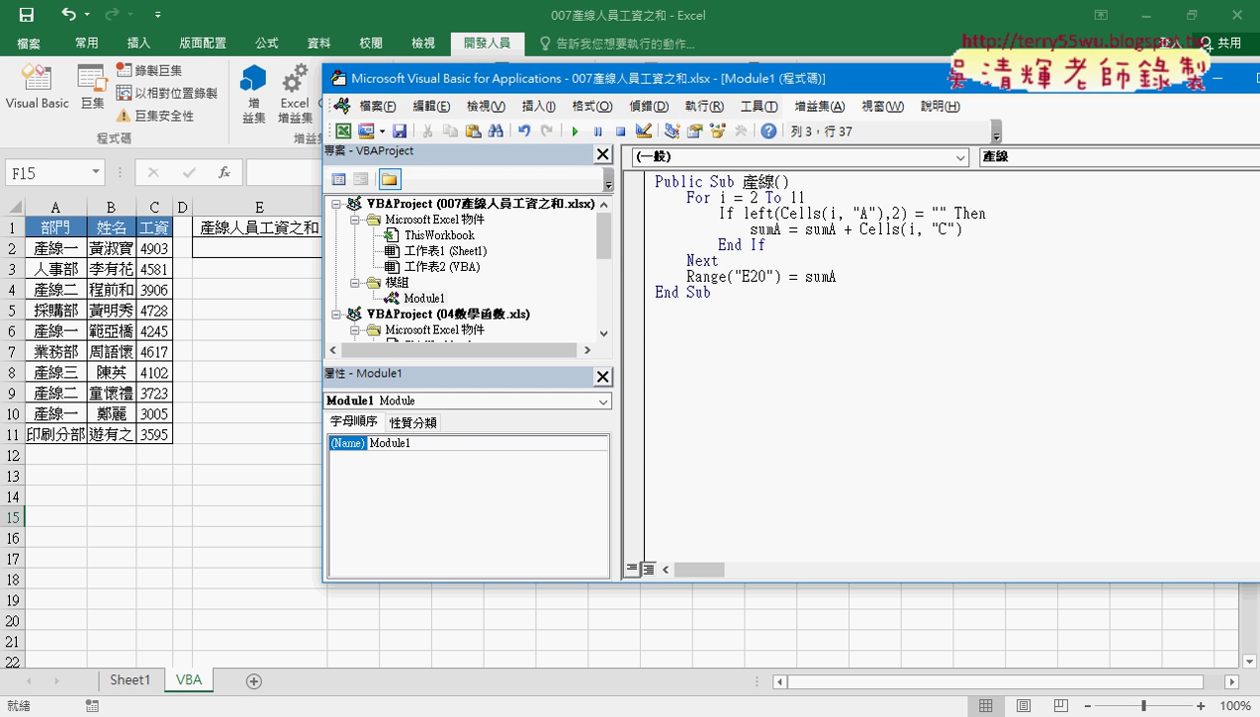
text(產)
text(ㄒ)
text(ㄧㄢ)
text(4)
key(Return)
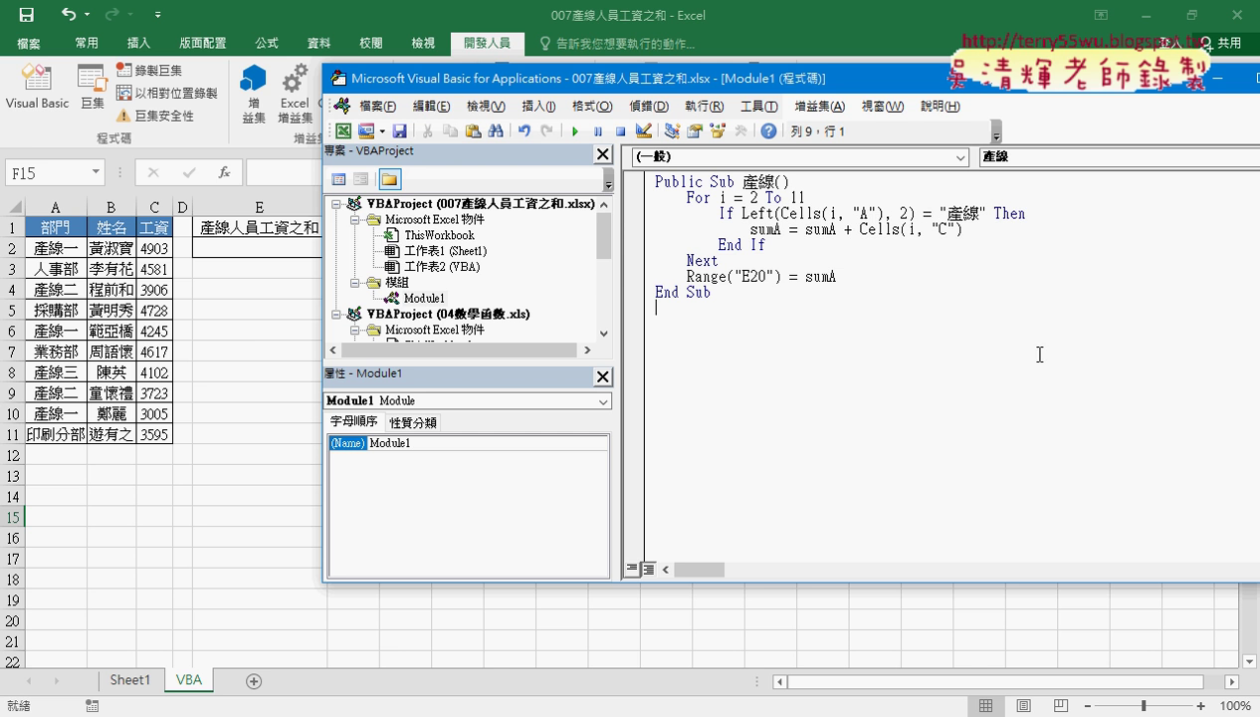
Step: Finish the If line and review the wage cell, sumA total and output lines
click(1019, 213)
drag(962, 229, 852, 229)
double_click(832, 229)
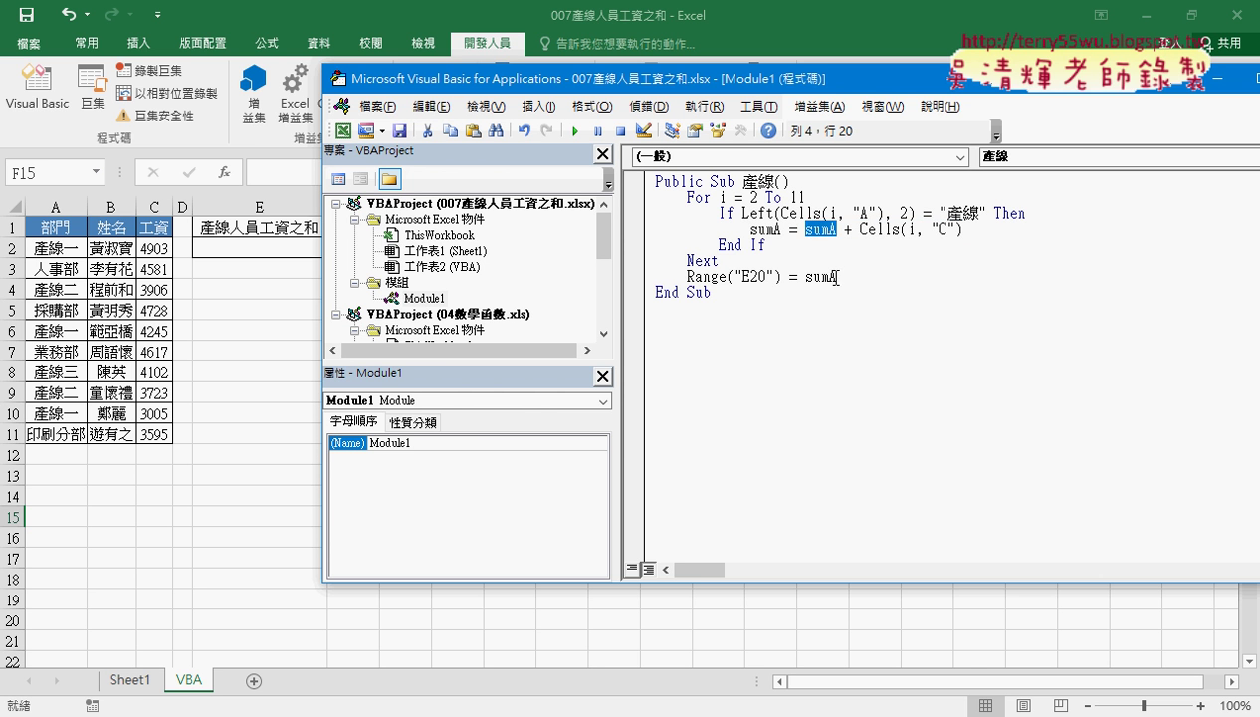
drag(837, 276, 796, 276)
Step: Change the output cell from E20 to E2 and step through the macro with F8
drag(806, 80, 910, 71)
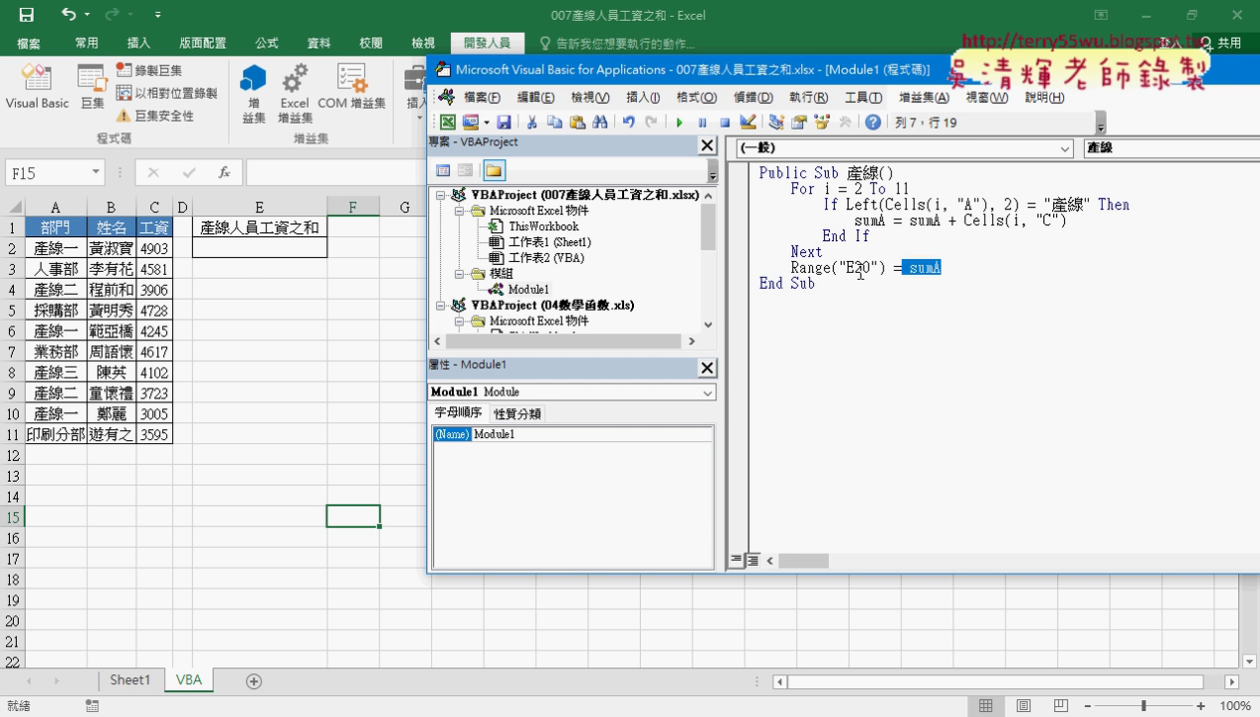
drag(862, 268, 871, 267)
text(2)
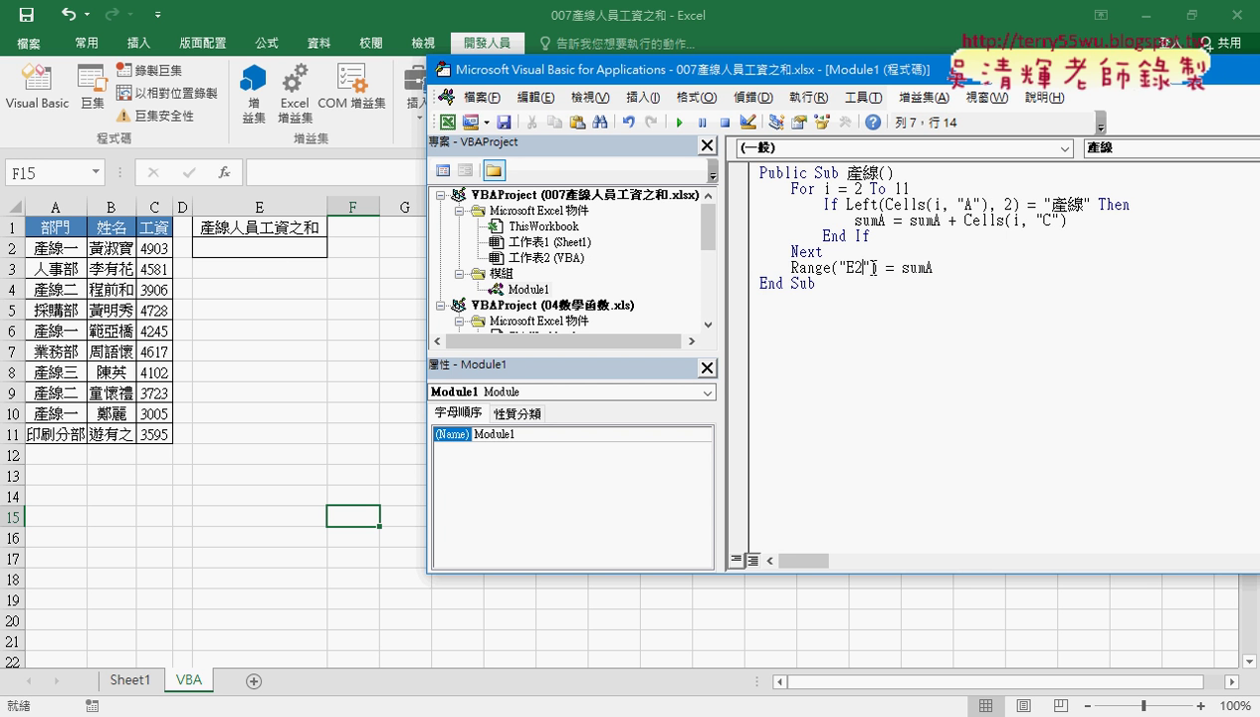
click(941, 365)
mouse_move(938, 269)
mouse_down()
mouse_move(873, 269)
mouse_move(902, 271)
mouse_up()
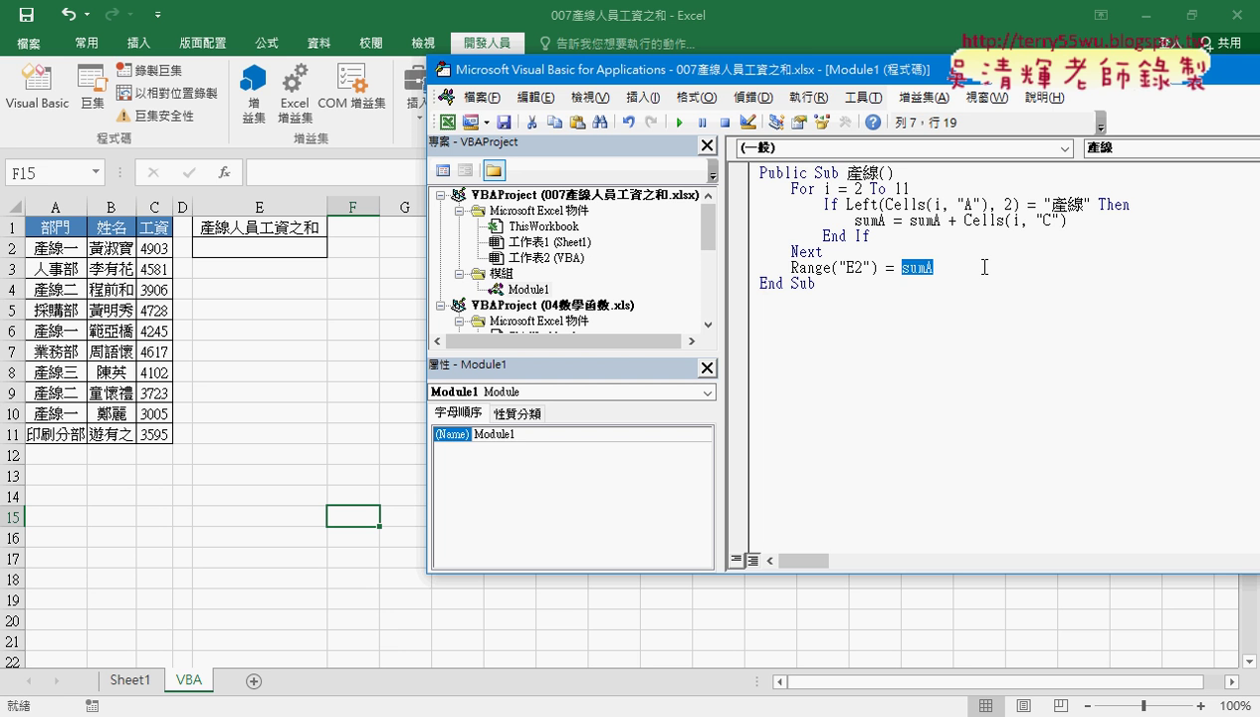
key(F8)
Step: Step through two production-line rows of the loop, checking sumA until it reaches 8809
key(F8)
key(F8)
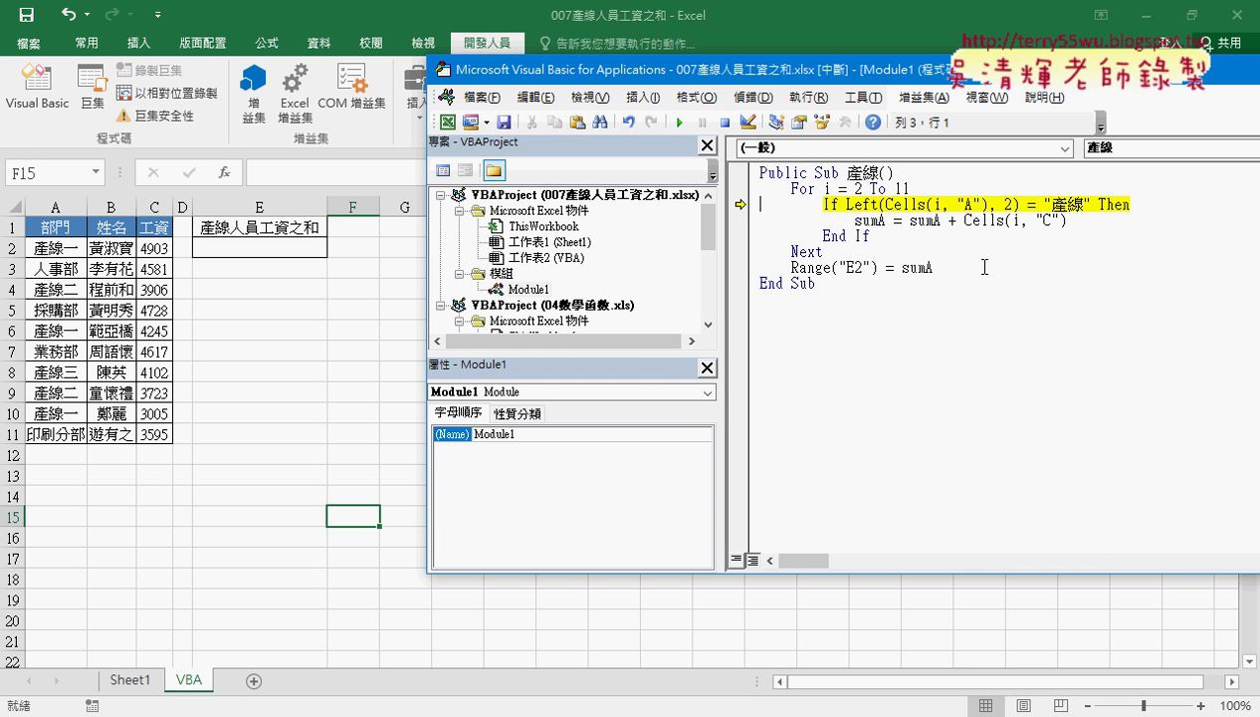
key(F8)
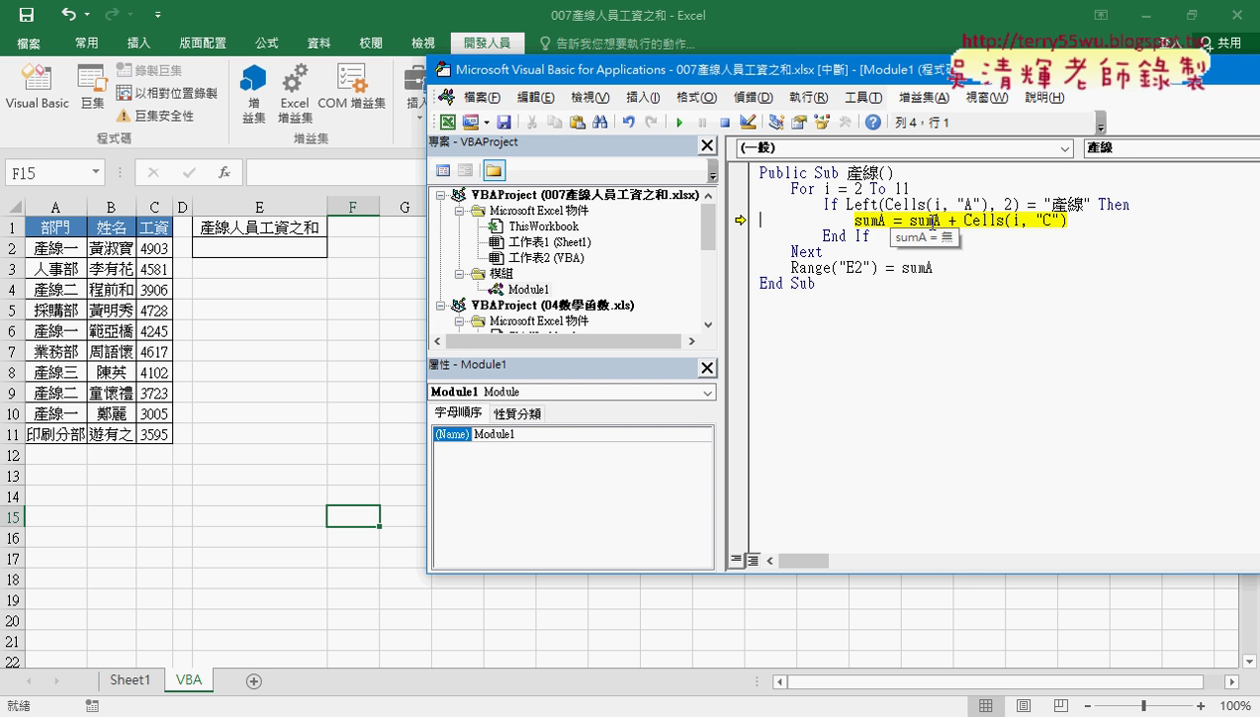
mouse_move(1013, 220)
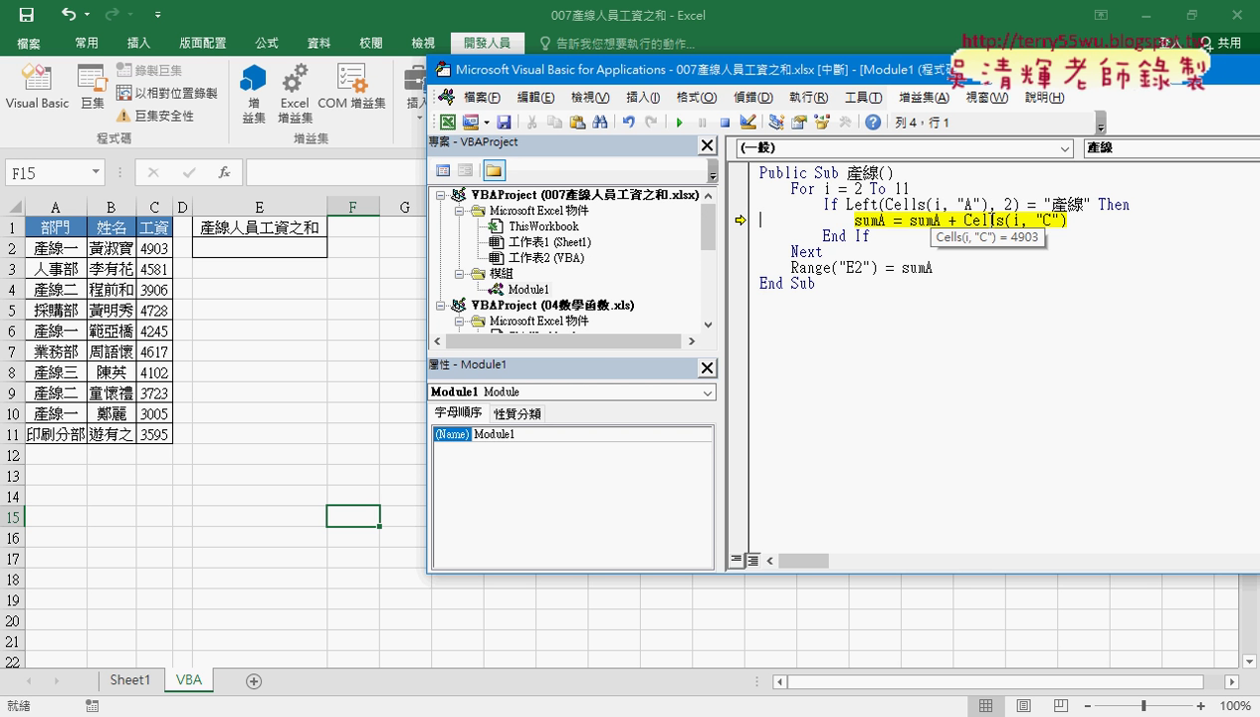
drag(909, 220, 1068, 223)
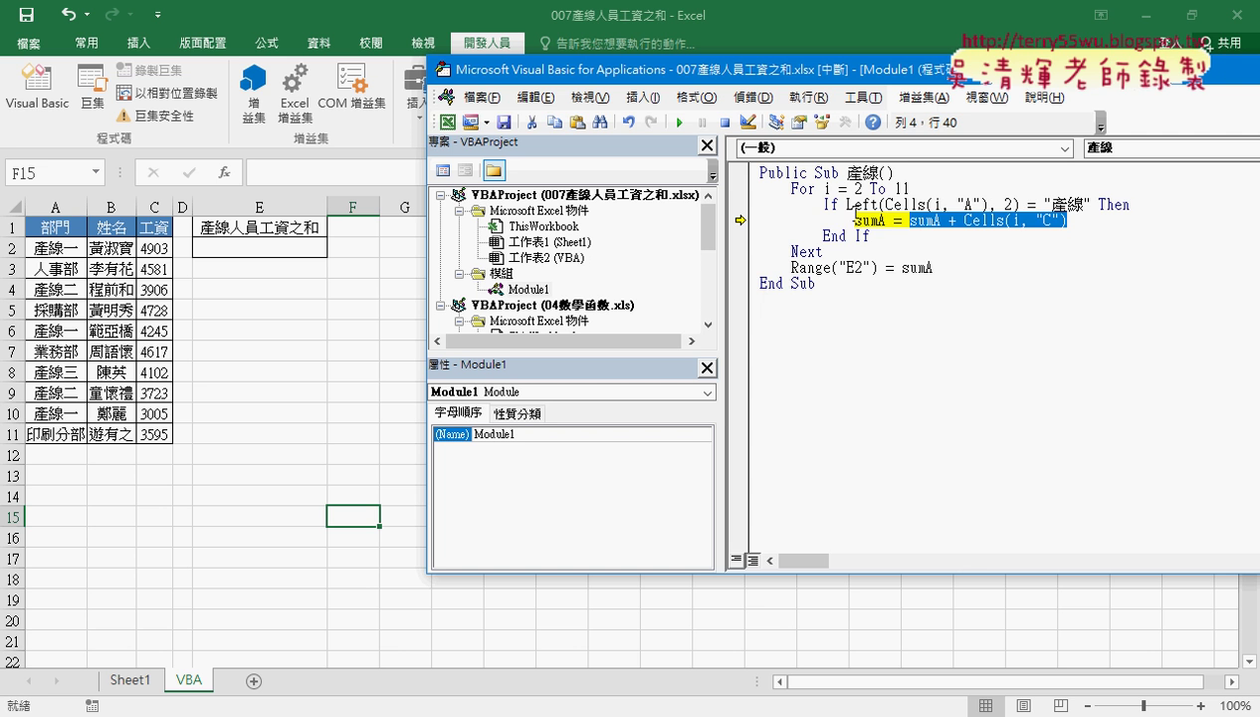
key(F8)
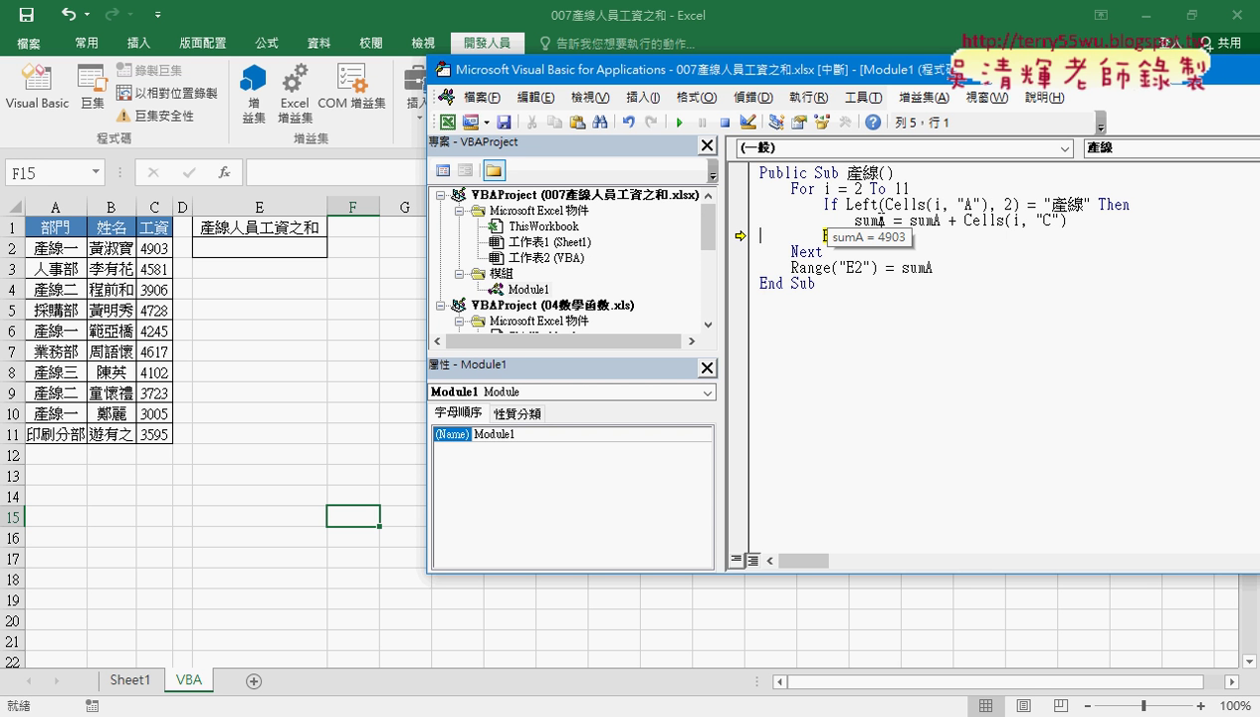
key(F8)
key(F8)
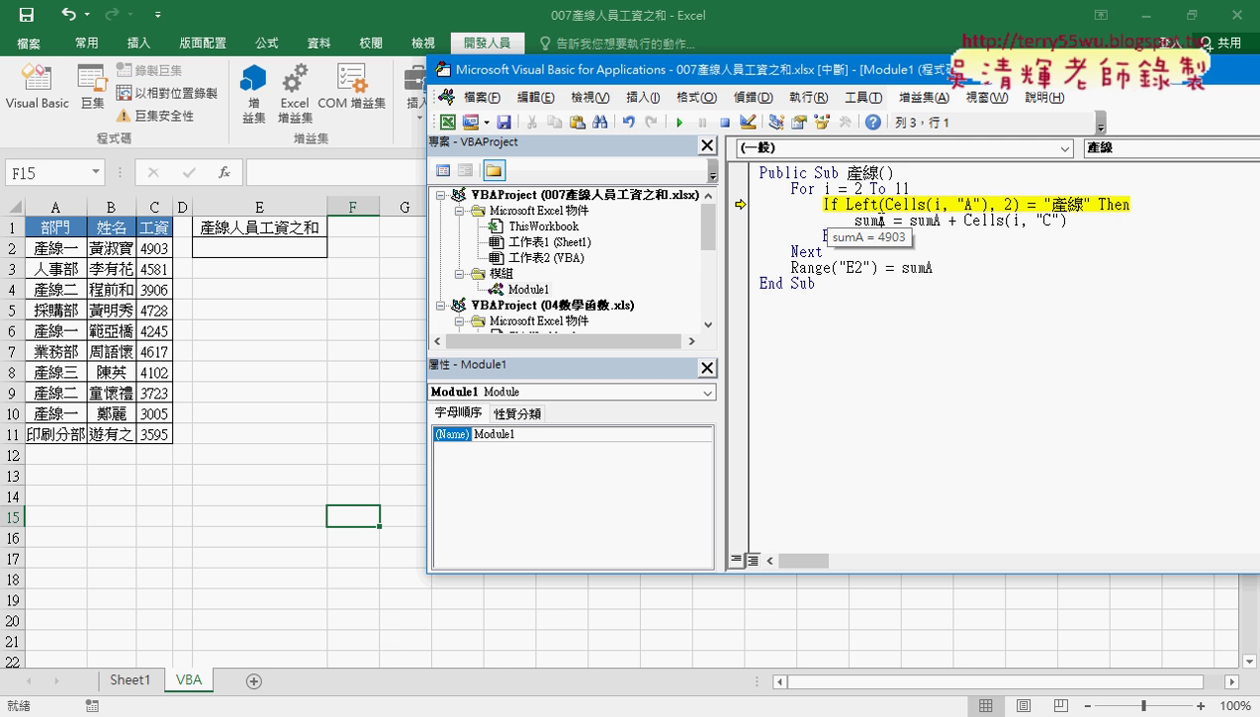
key(F8)
key(F8)
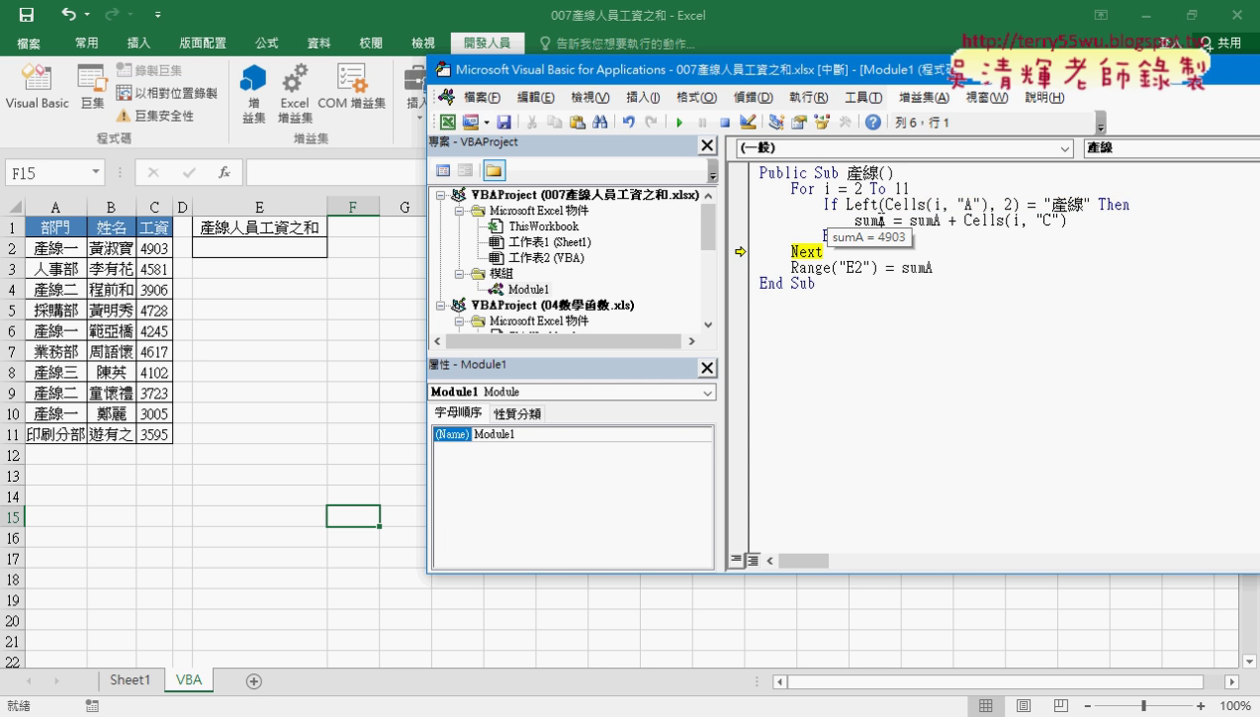
key(F8)
key(F8)
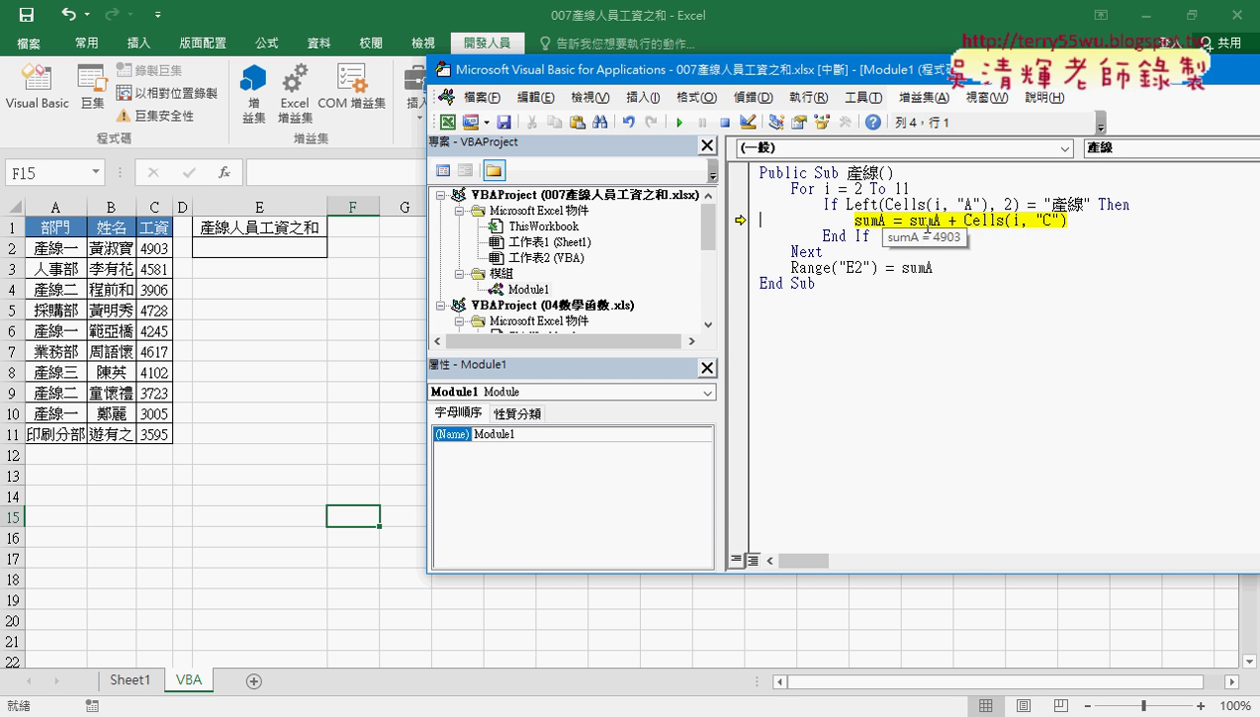
drag(909, 219, 1067, 220)
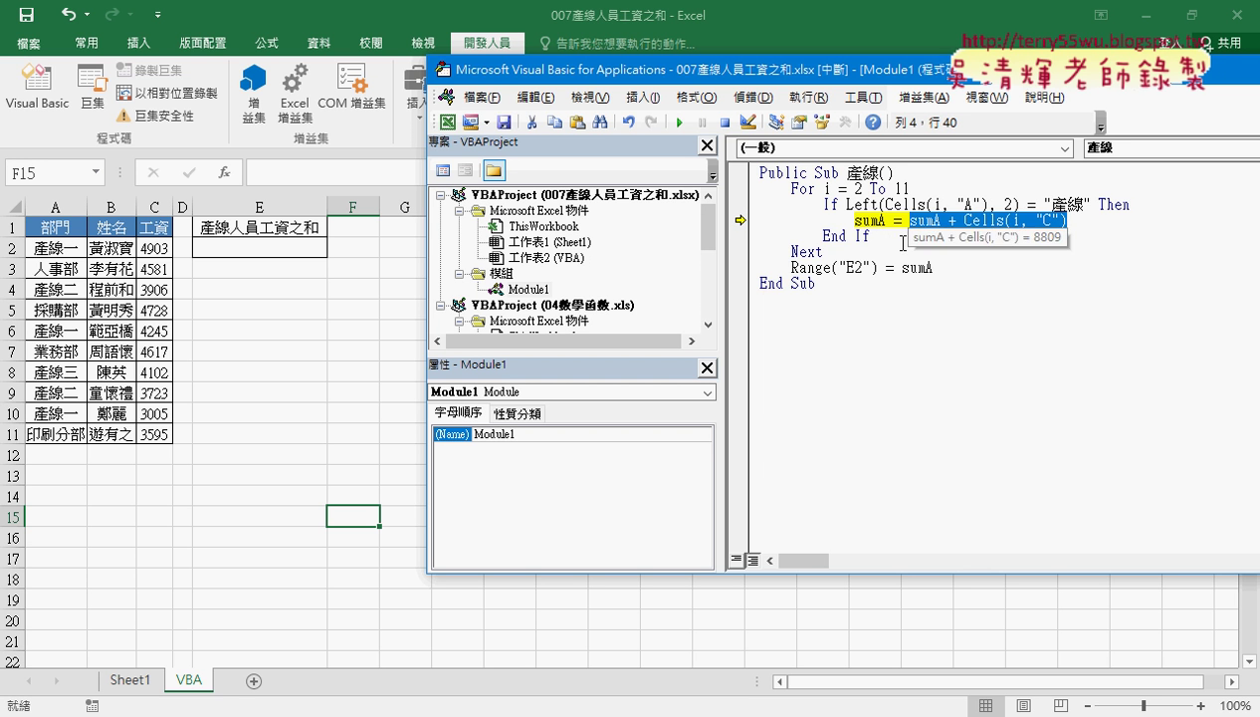
key(F8)
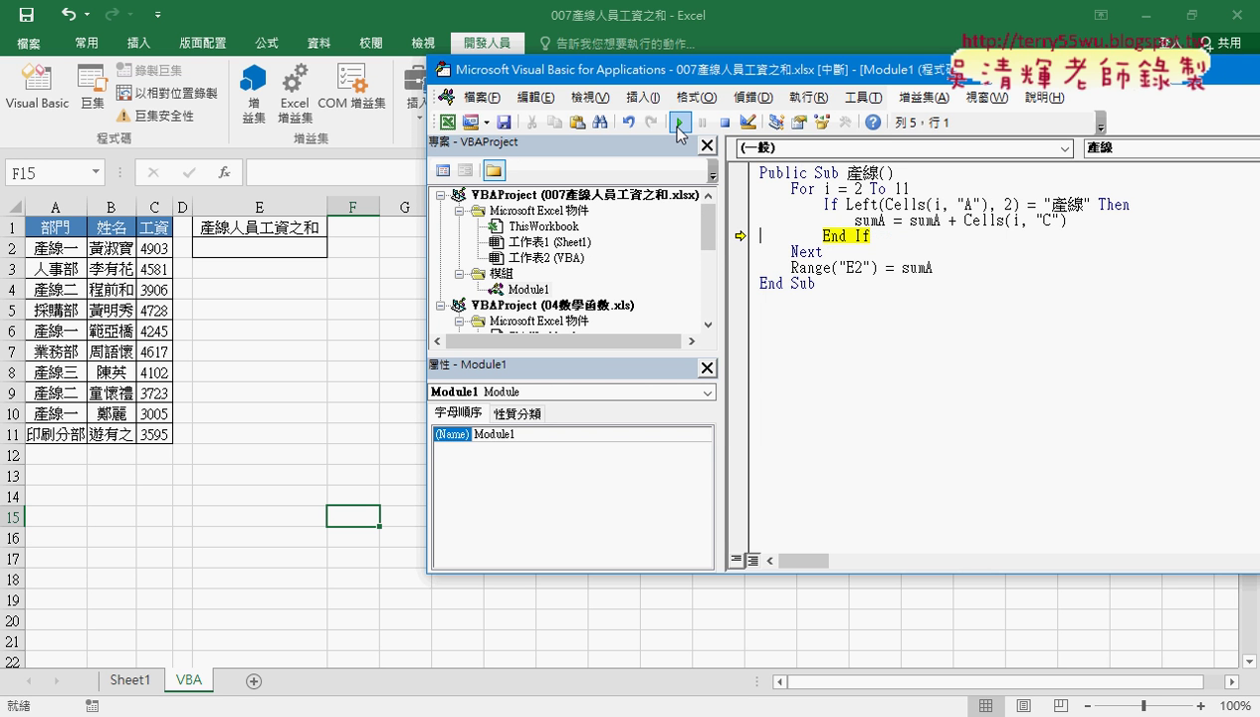
Step: Run the macro to completion so the VBA sheet's E2 shows 23884, and compare with Sheet1
click(681, 124)
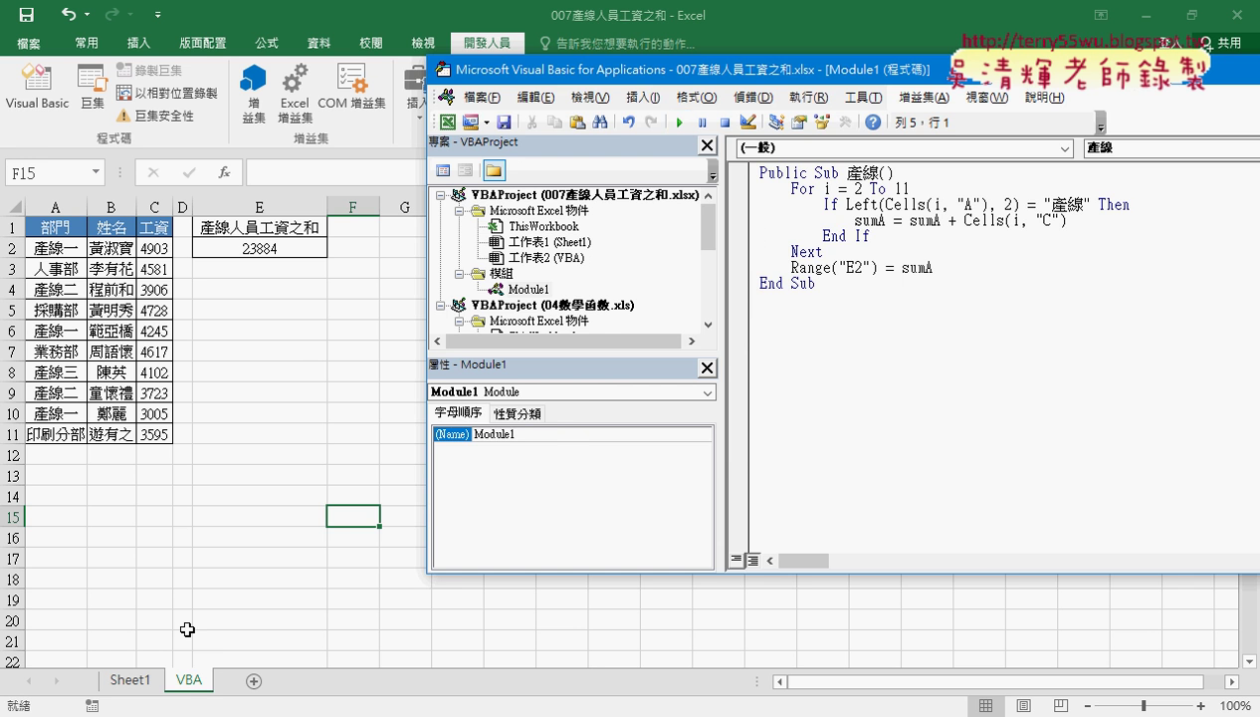
click(137, 680)
click(189, 679)
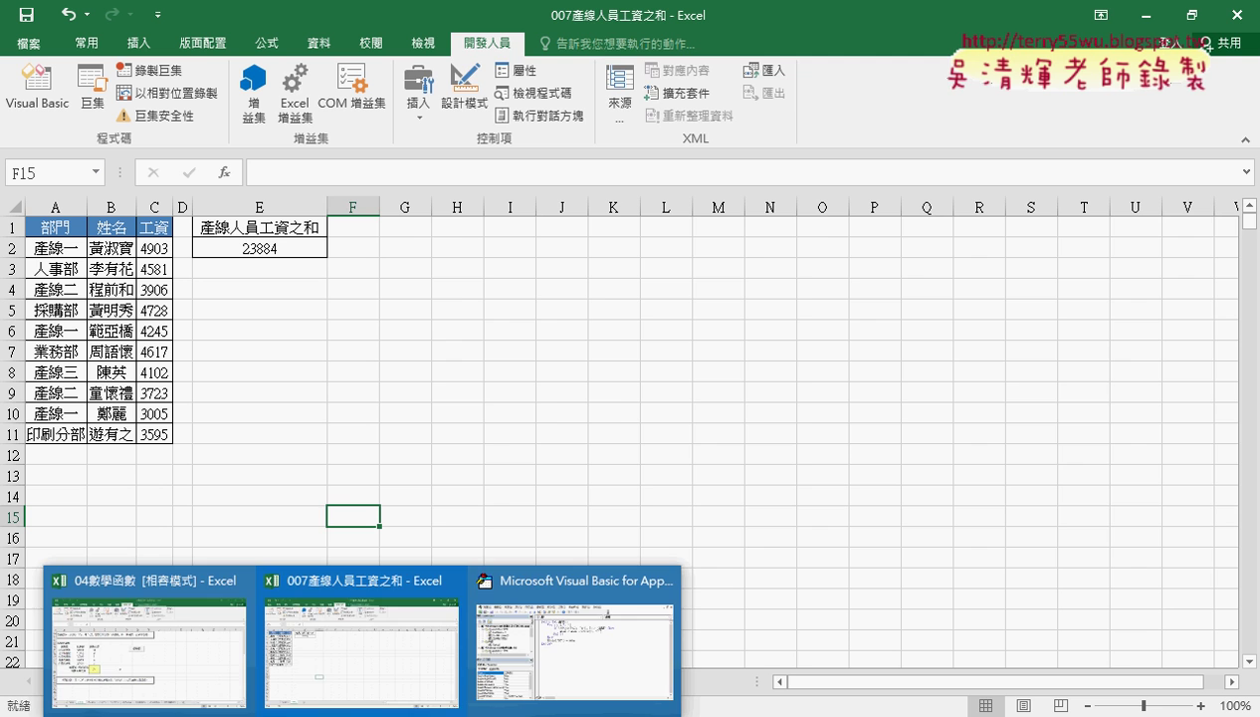
click(559, 651)
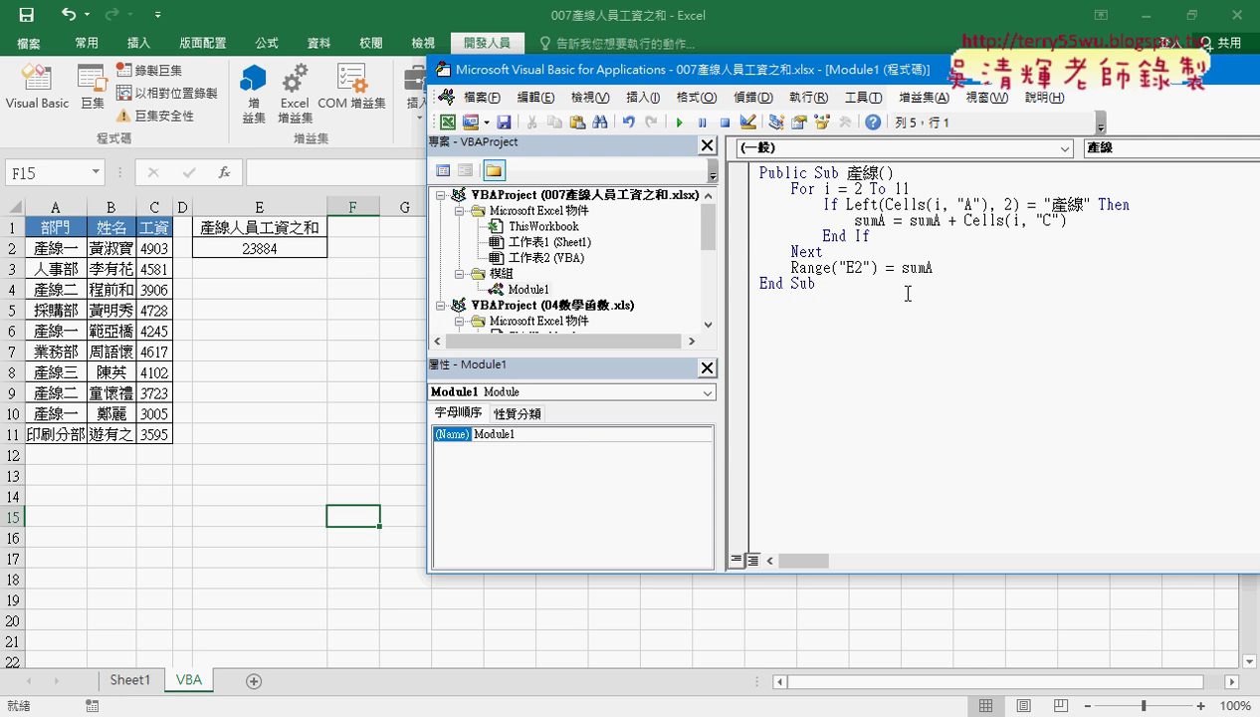
Step: Review the SUMIF arguments in Sheet1's E2, noting the wildcard criterion 產線?, without changing anything
click(129, 679)
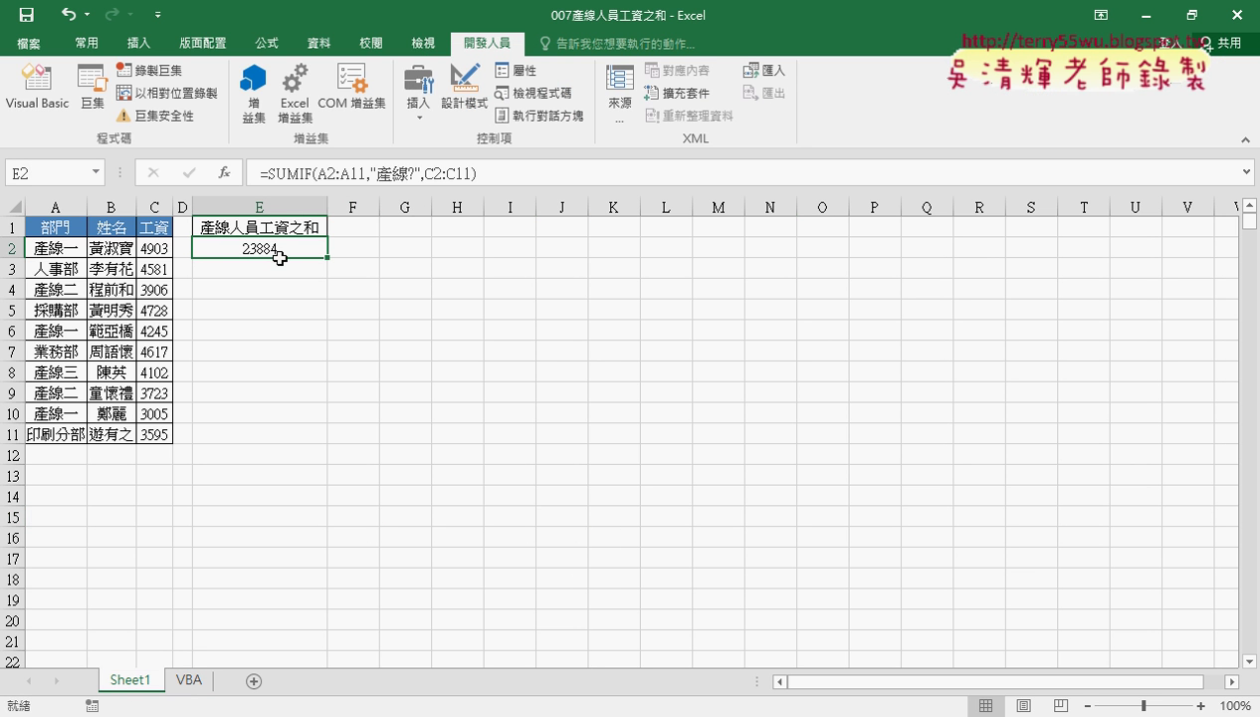
click(300, 173)
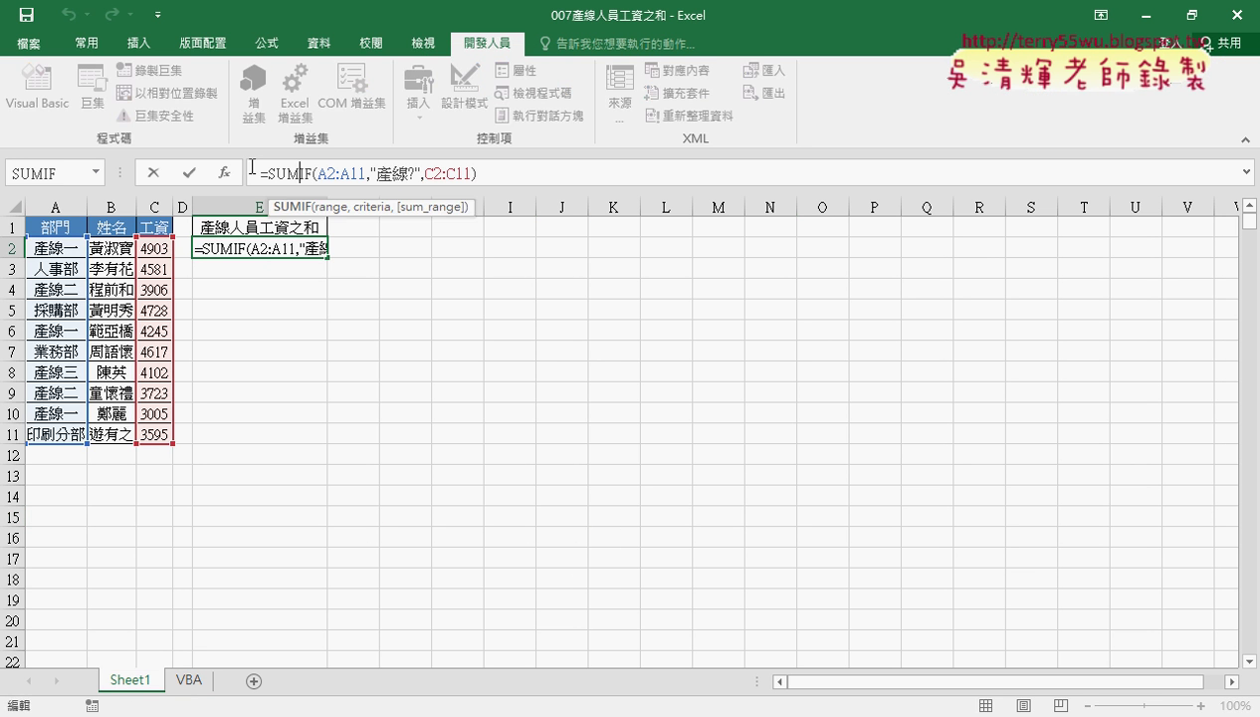
click(227, 172)
drag(660, 266, 613, 270)
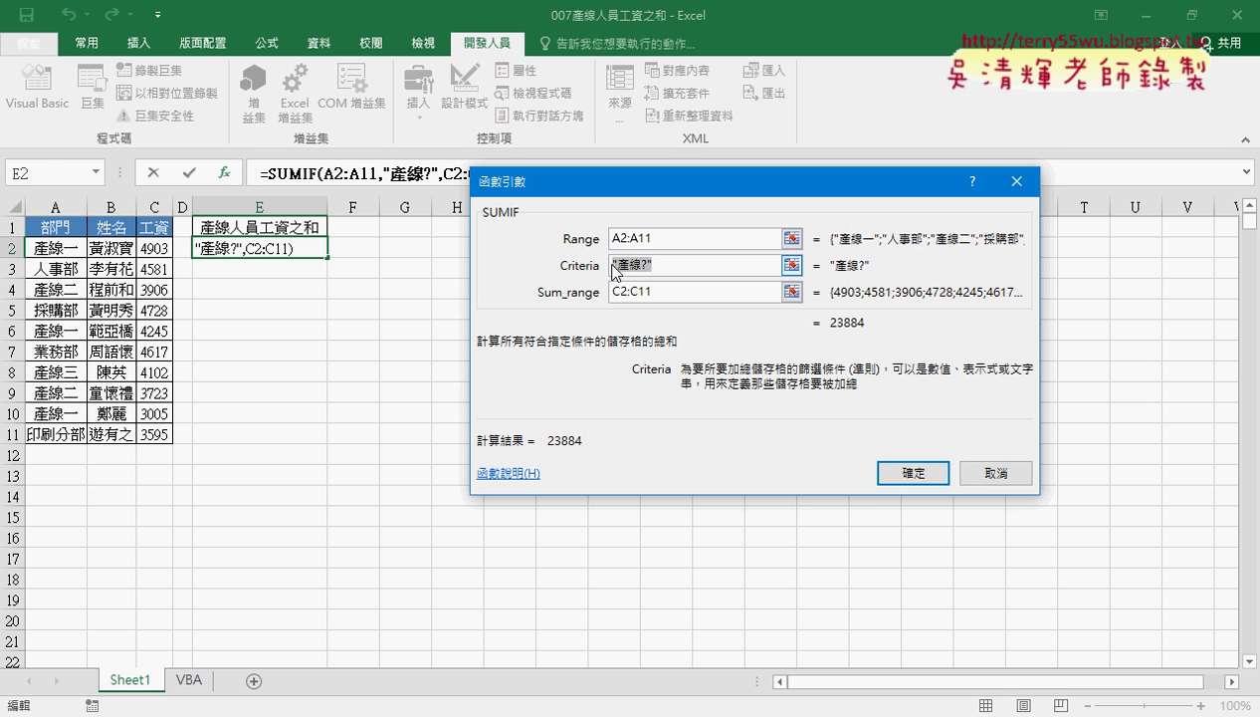
click(995, 473)
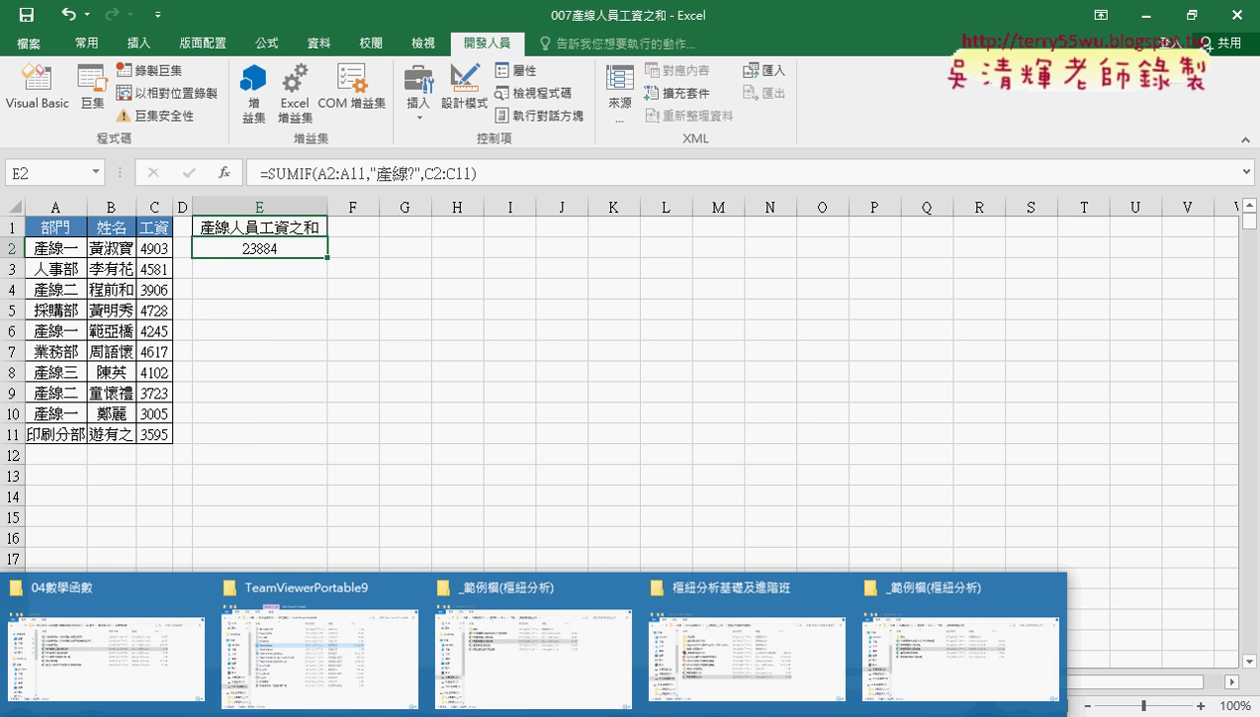
Step: Open 011苗栗和宜蘭的總人數 from the 04數學函數 folder and select cell D2 for the total
click(145, 657)
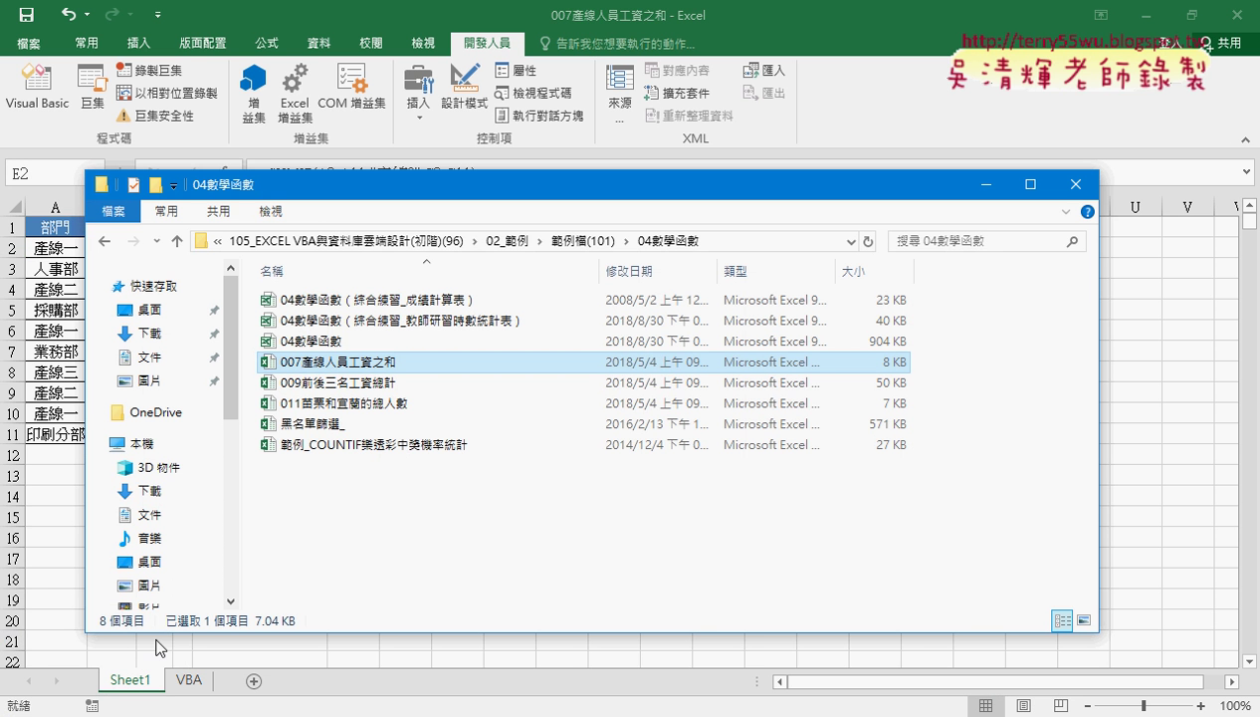
double_click(326, 408)
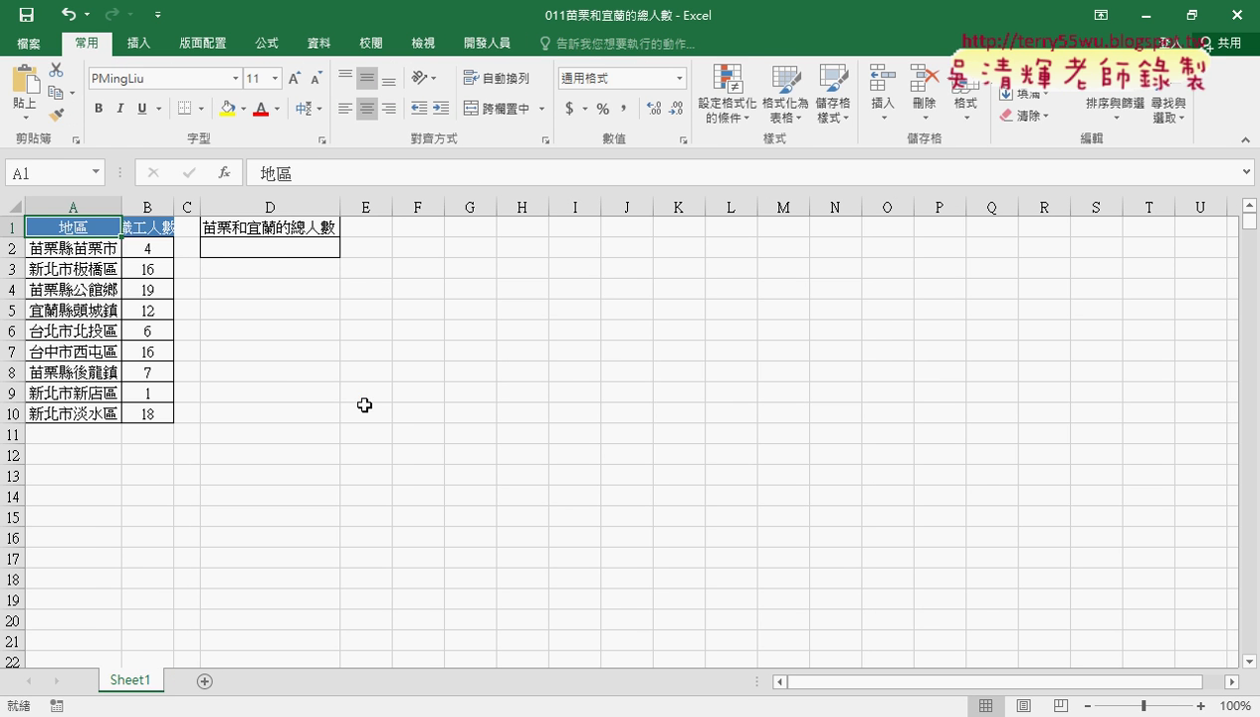
click(260, 246)
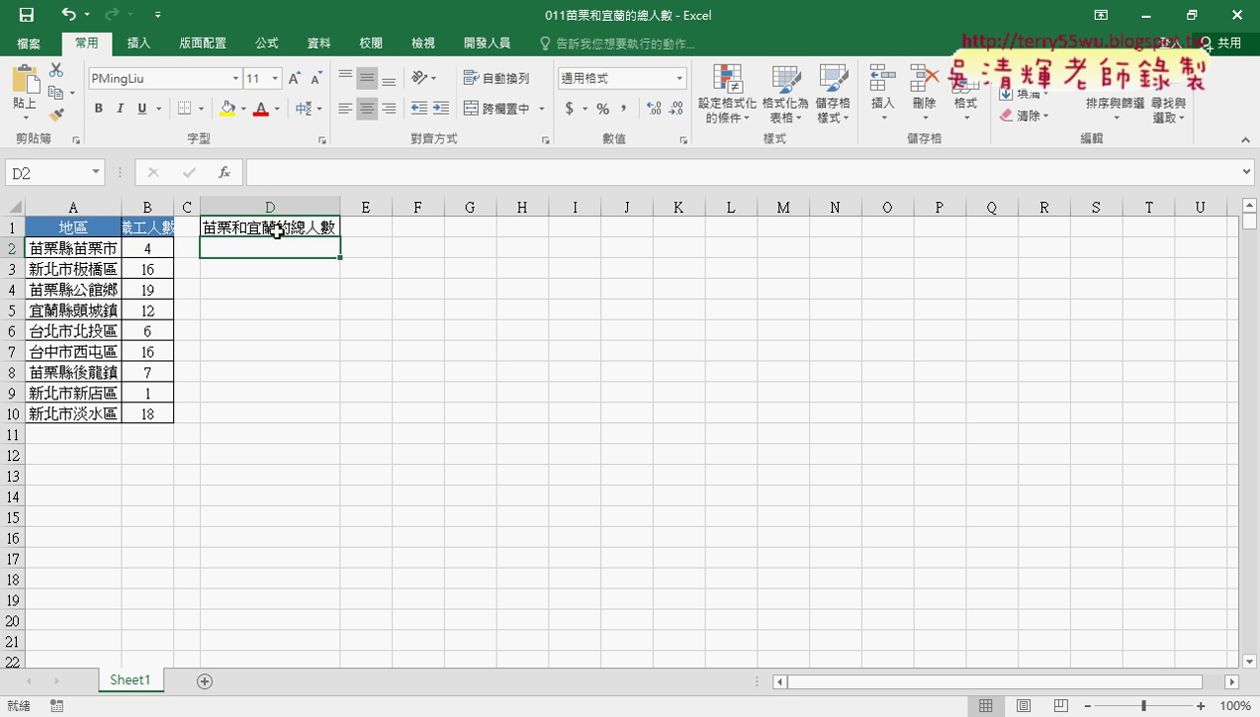